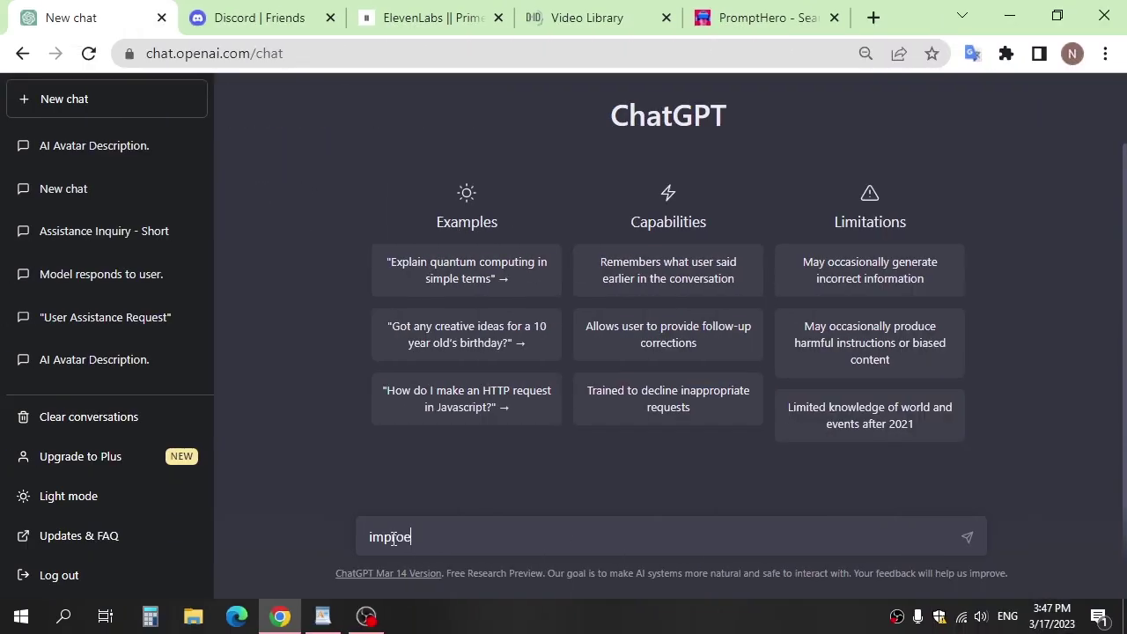
- Ask ChatGPT to improve the pasted otherworldly woman description
text(this)
text("Imagine an otherworldly woman with an ethereal quality that sets her apart from mere mortals. Her long, flowing hair shimmers with a hint of magic, cascading down her back in a radiant display of light and shadow. Her features are delicately chiseled, with high cheekbones and full lips that seem to glow with an inner radiance. Her eyes are piercing and deep, like twin pools of molten gold, and they seem to hold secrets that mere mortals could never comprehend. Her skin is as smooth and flawless as alabaster, with a hint of delicate texture that speaks of her otherworldly origins. She is a vision of beauty and mystery, a creature that seems both delicate and powerful at the same time ")
key(Return)
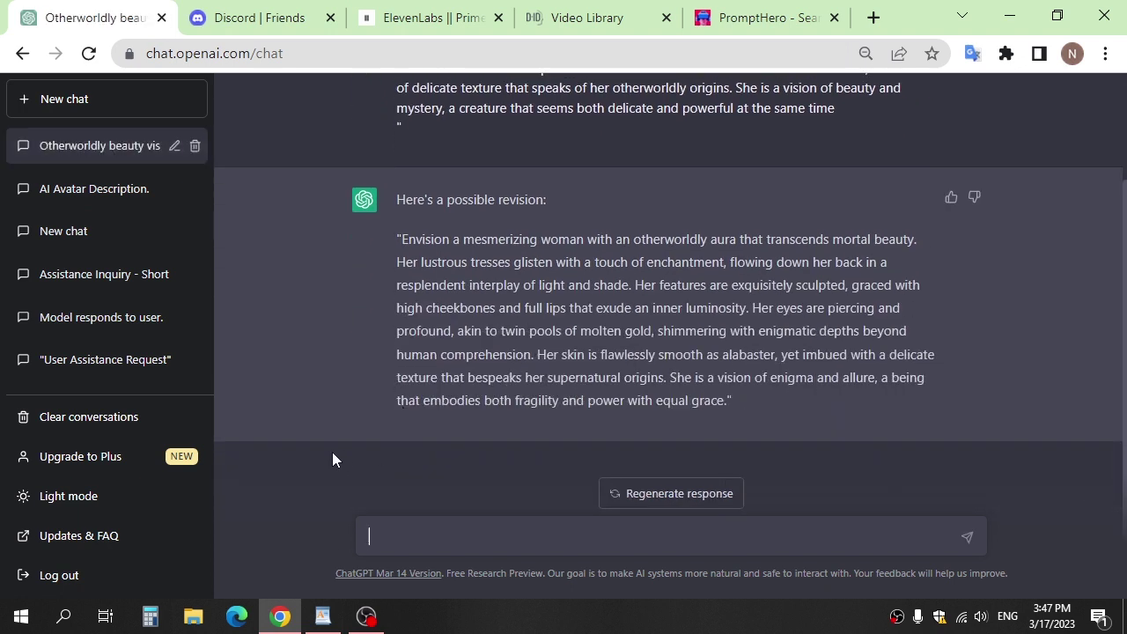
- Request a simpler version with 'give me another one simple' and select its reply text
text(give me another one simple)
key(Return)
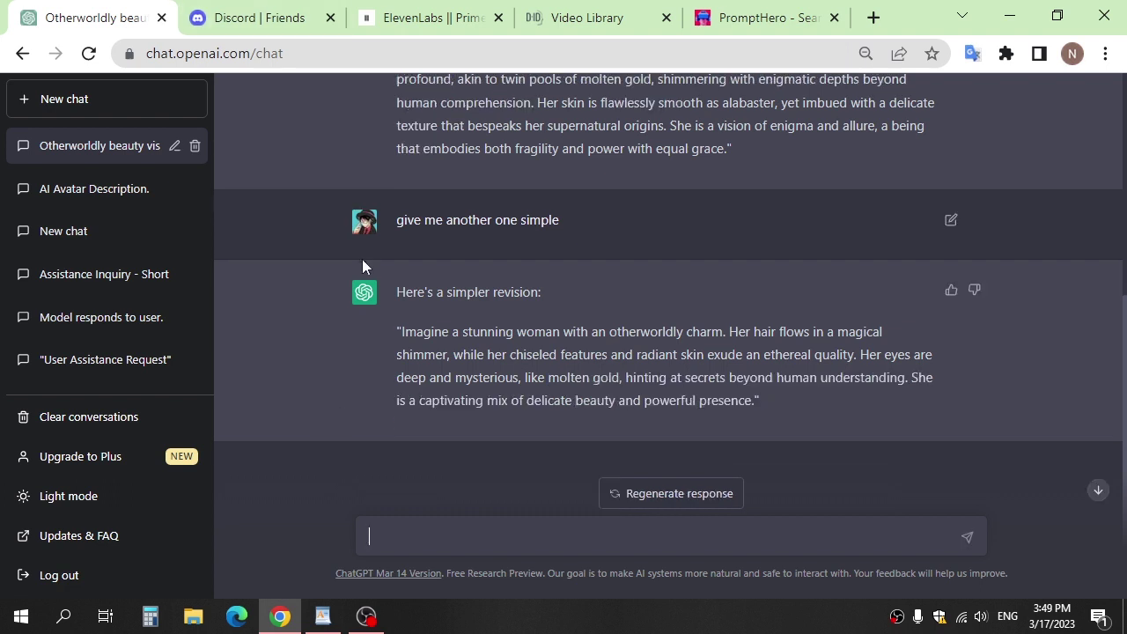
drag(402, 333, 755, 402)
right_click(629, 353)
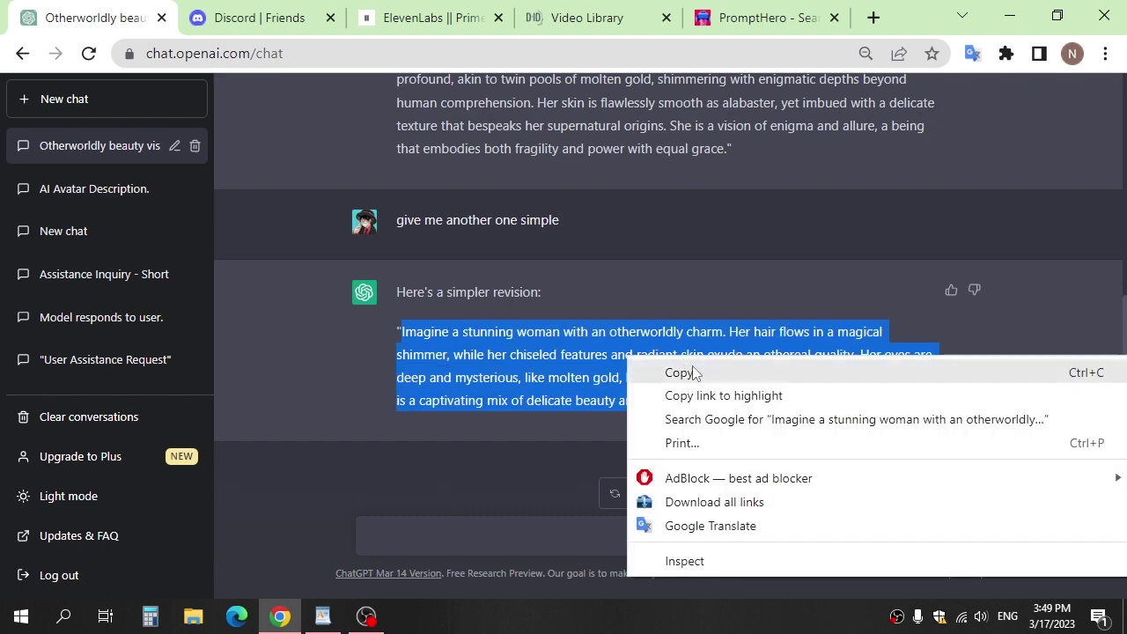
- Copy the simpler description, then join the Midjourney server from Discord's public servers
click(651, 370)
click(230, 20)
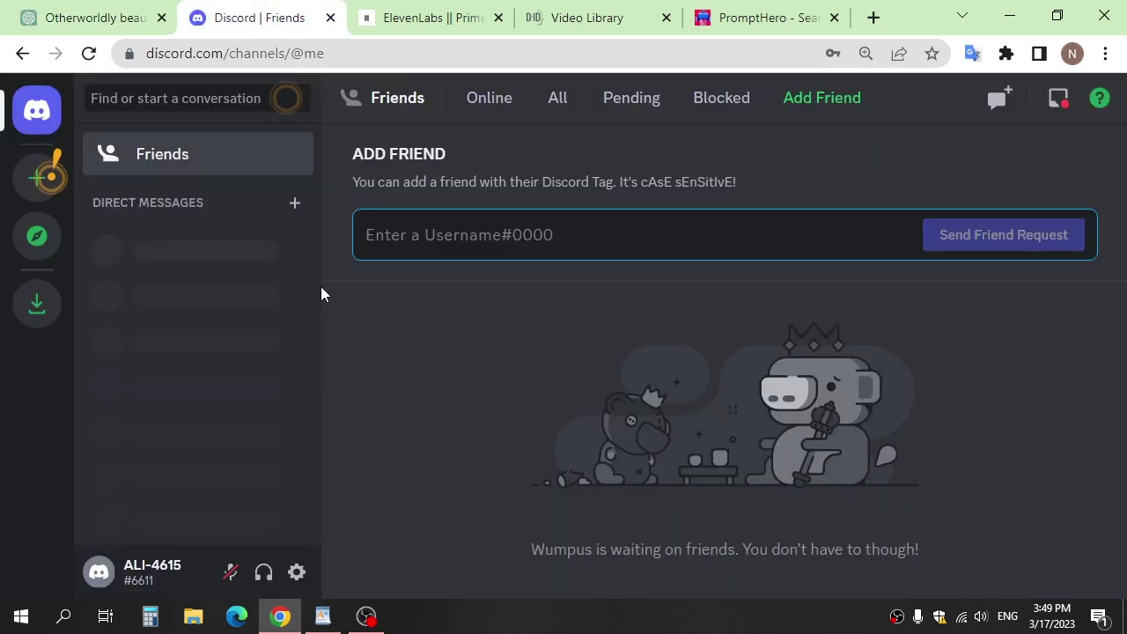
click(43, 251)
key(ctrl+minus)
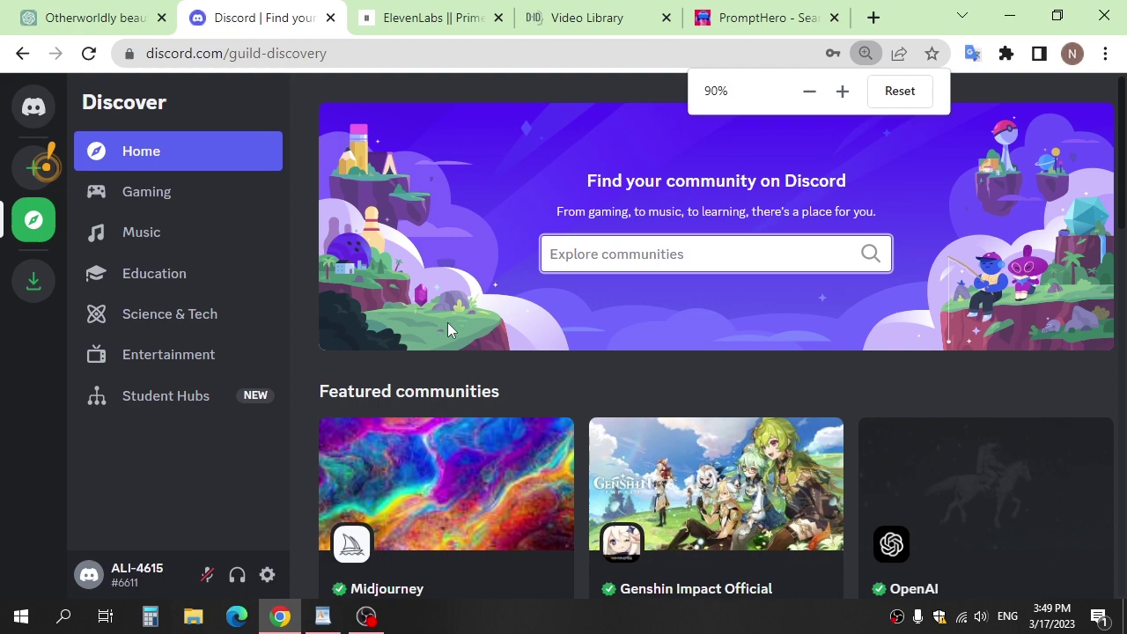
scroll(447, 323, down, 3)
click(418, 301)
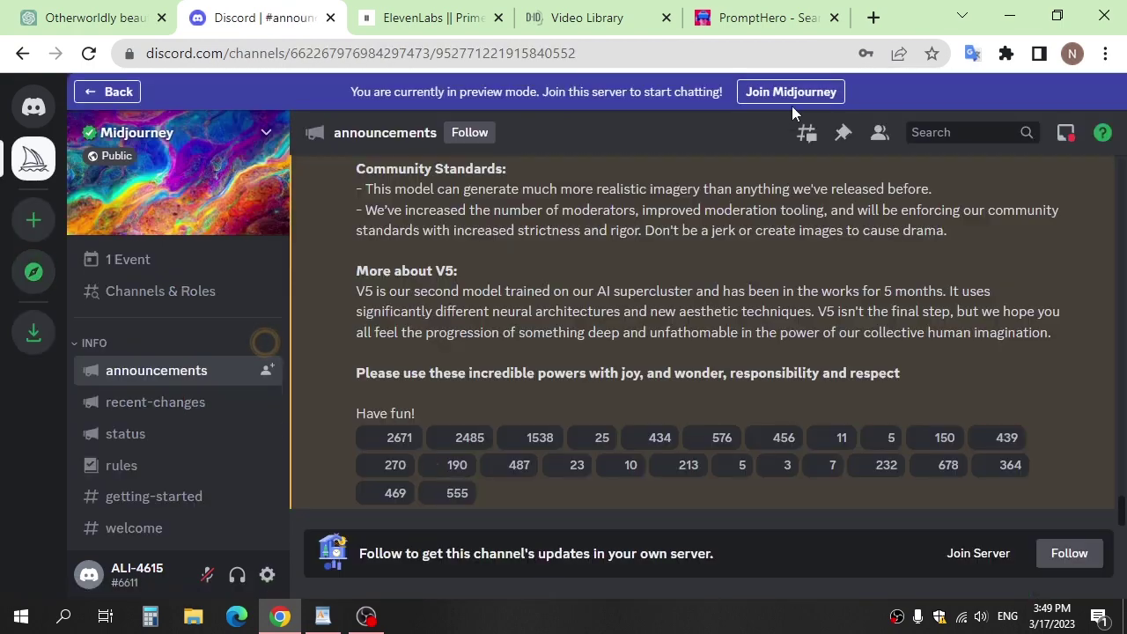
click(968, 560)
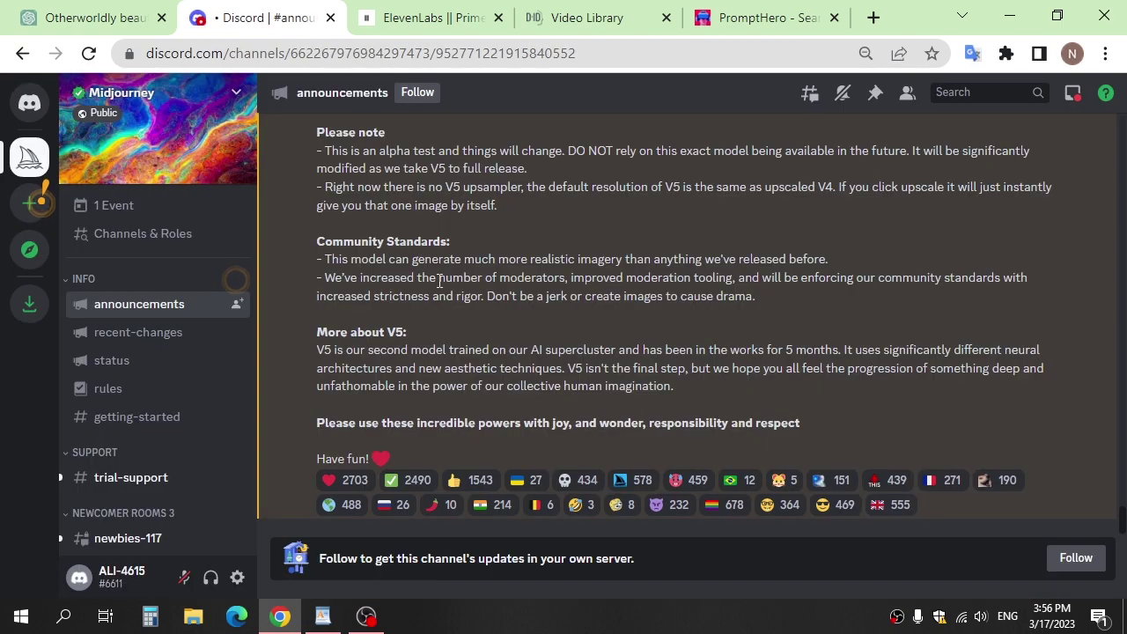
scroll(215, 310, down, 5)
scroll(206, 317, up, 5)
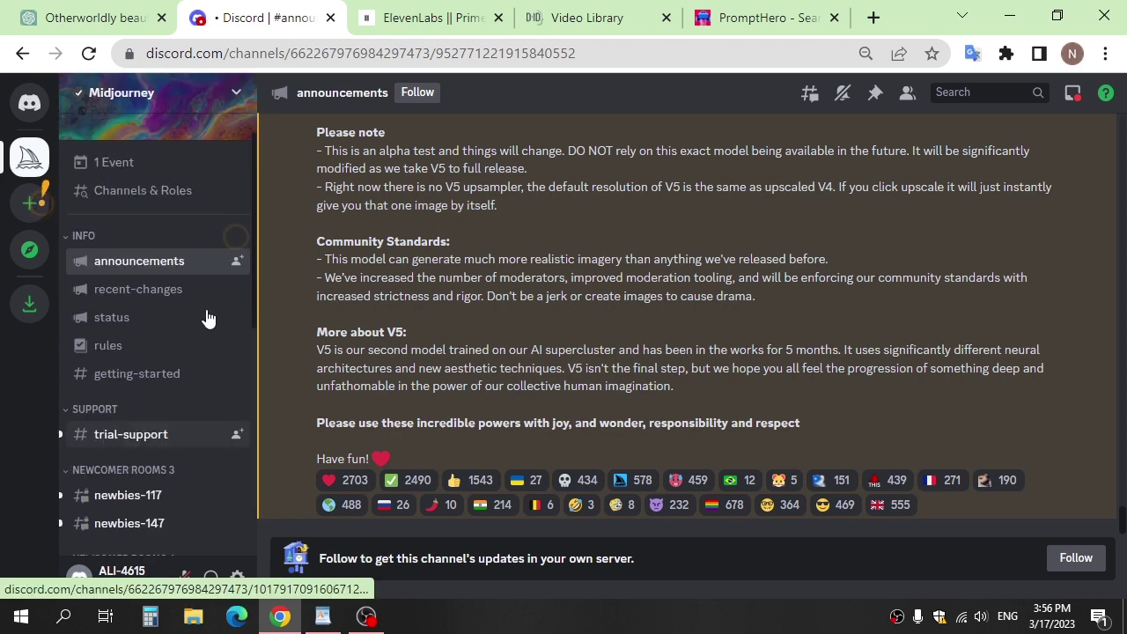
- Create your own club-or-community server with the default name, then return to Midjourney
click(26, 205)
click(551, 247)
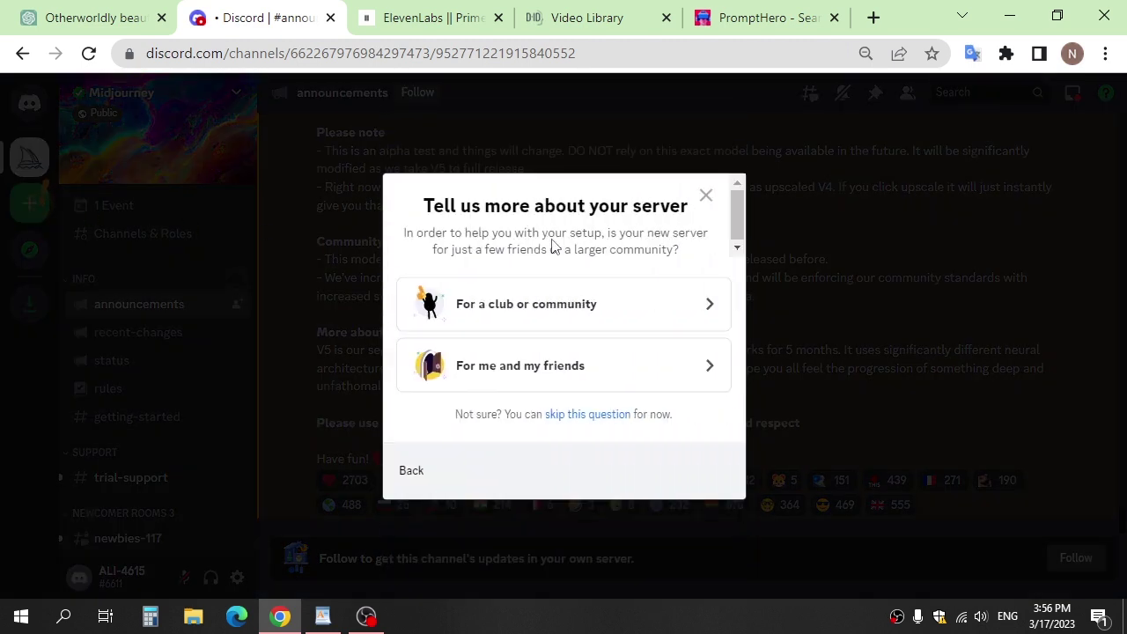
click(583, 322)
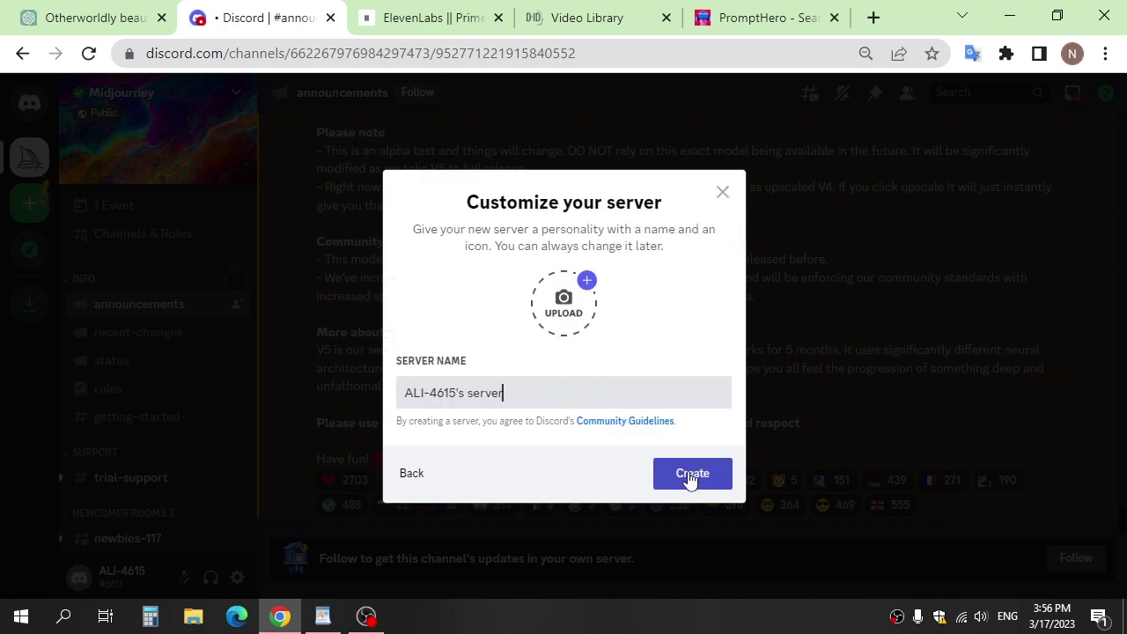
click(690, 473)
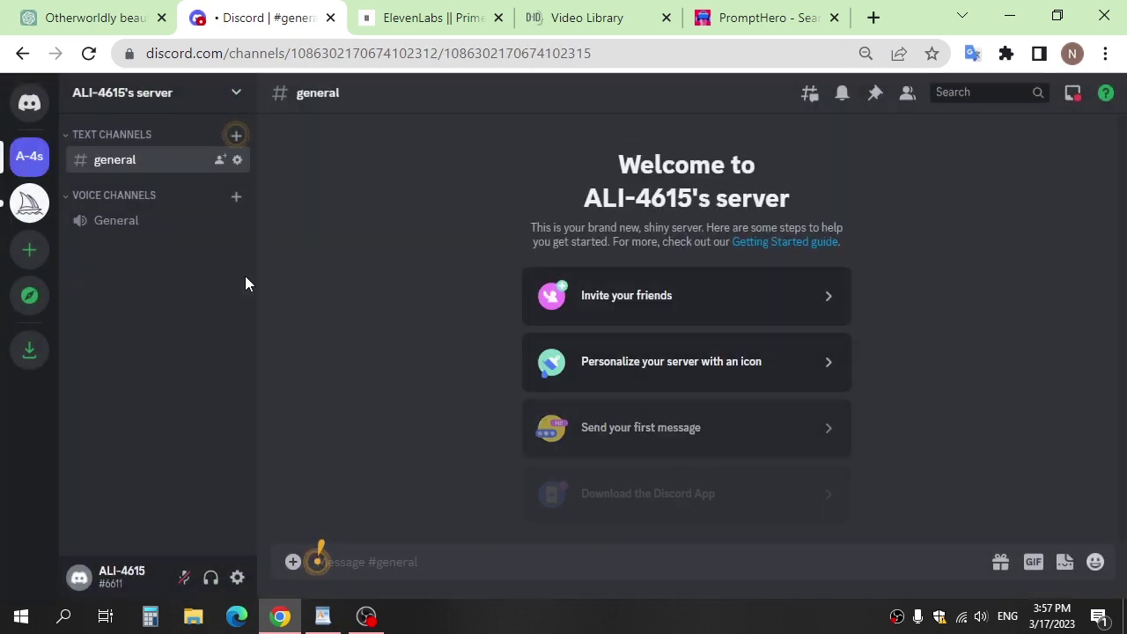
click(26, 203)
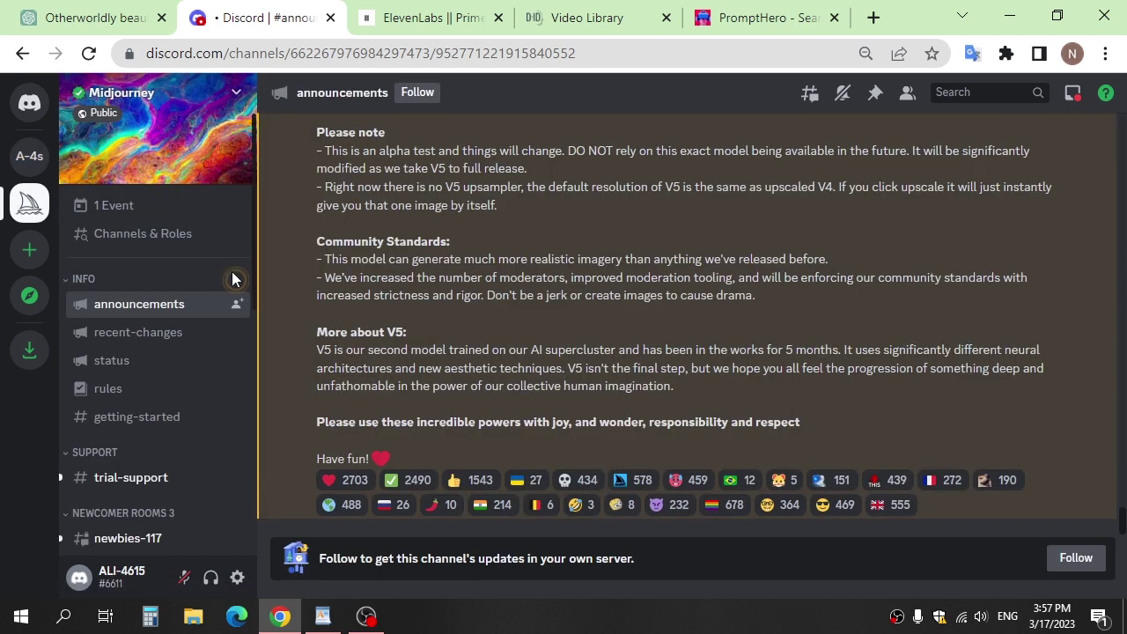
- From #newbies-117, authorize the Midjourney Bot on your new server and open its general channel
click(145, 538)
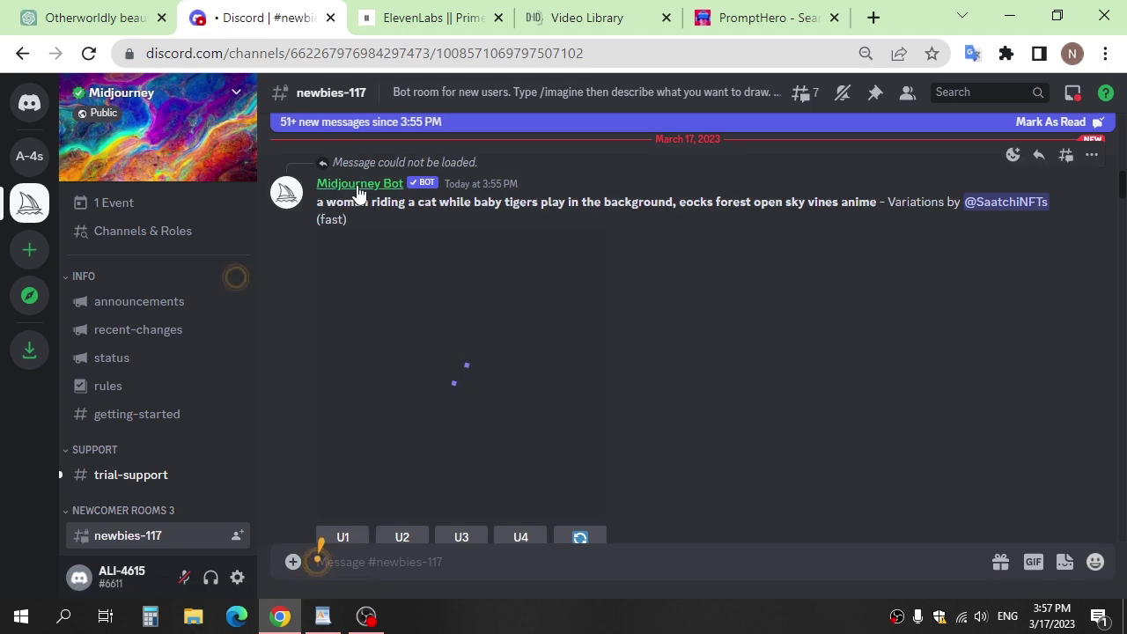
click(357, 187)
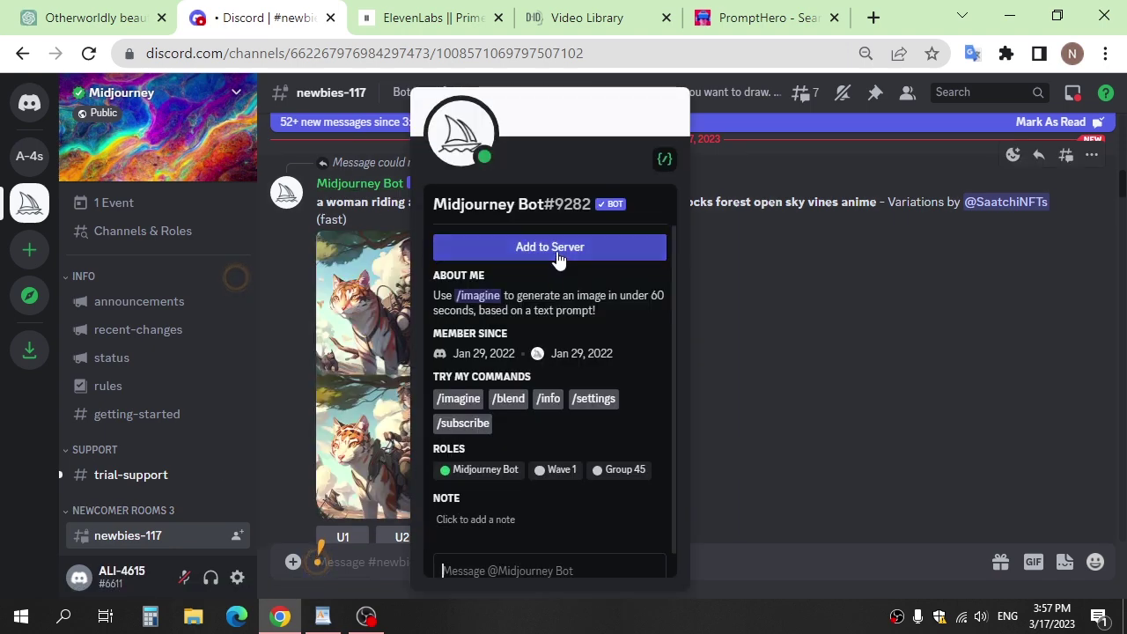
click(557, 251)
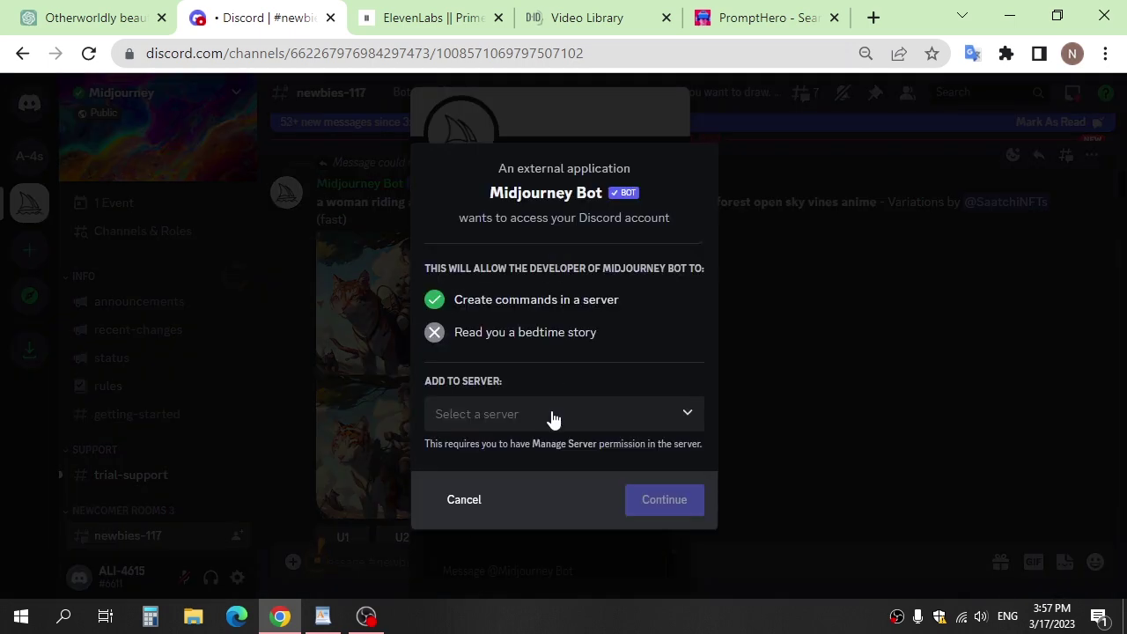
click(547, 415)
click(535, 446)
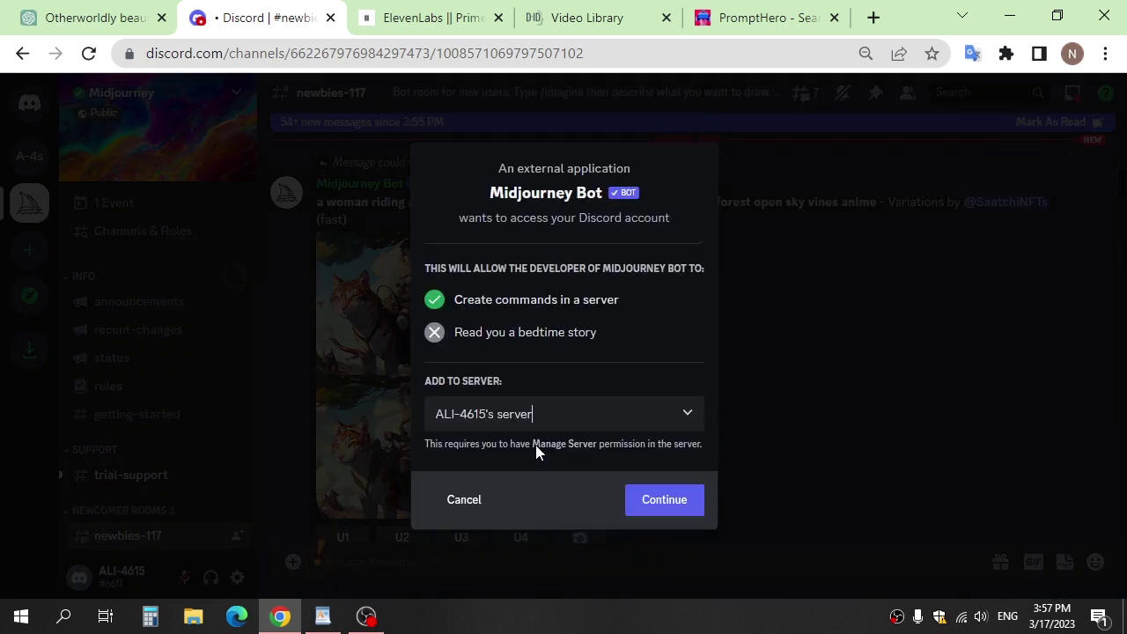
click(664, 499)
scroll(652, 483, down, 3)
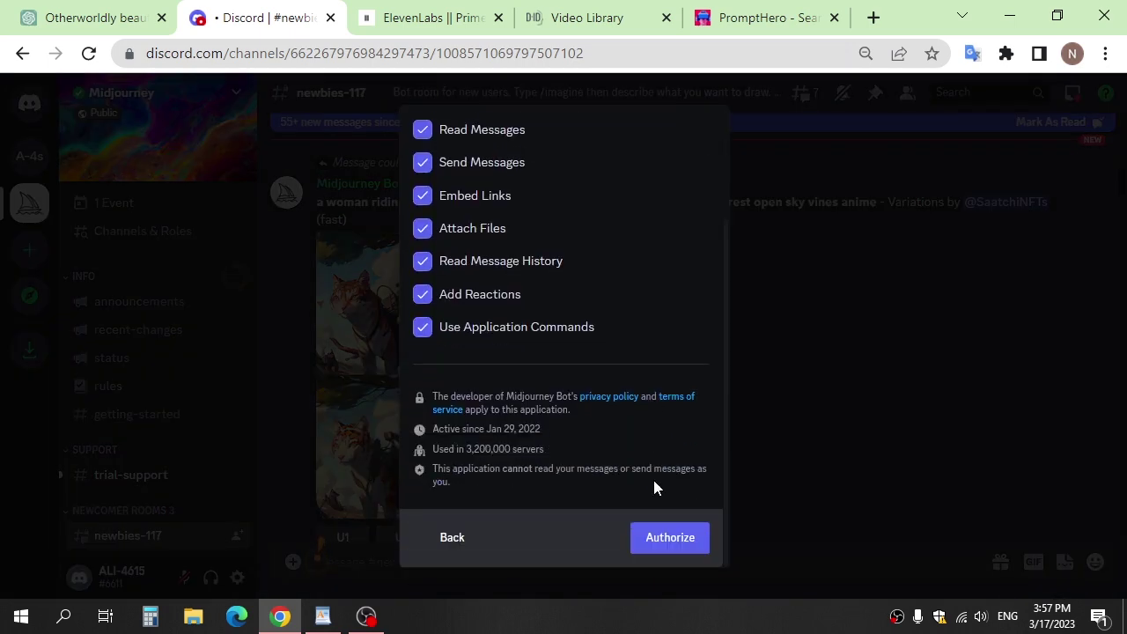
click(669, 542)
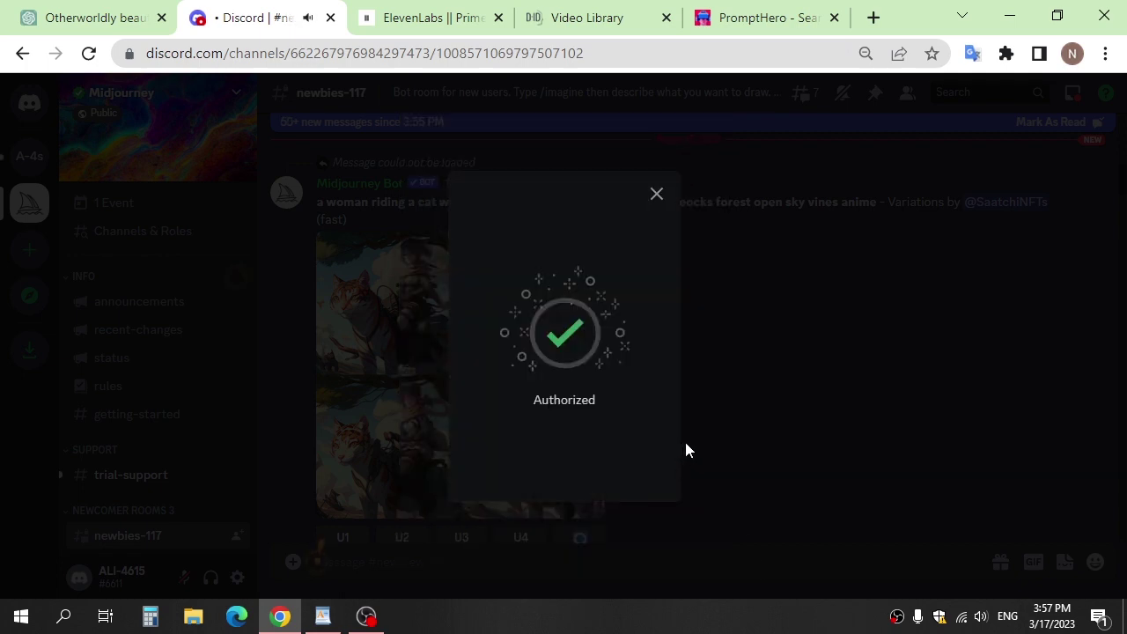
click(656, 194)
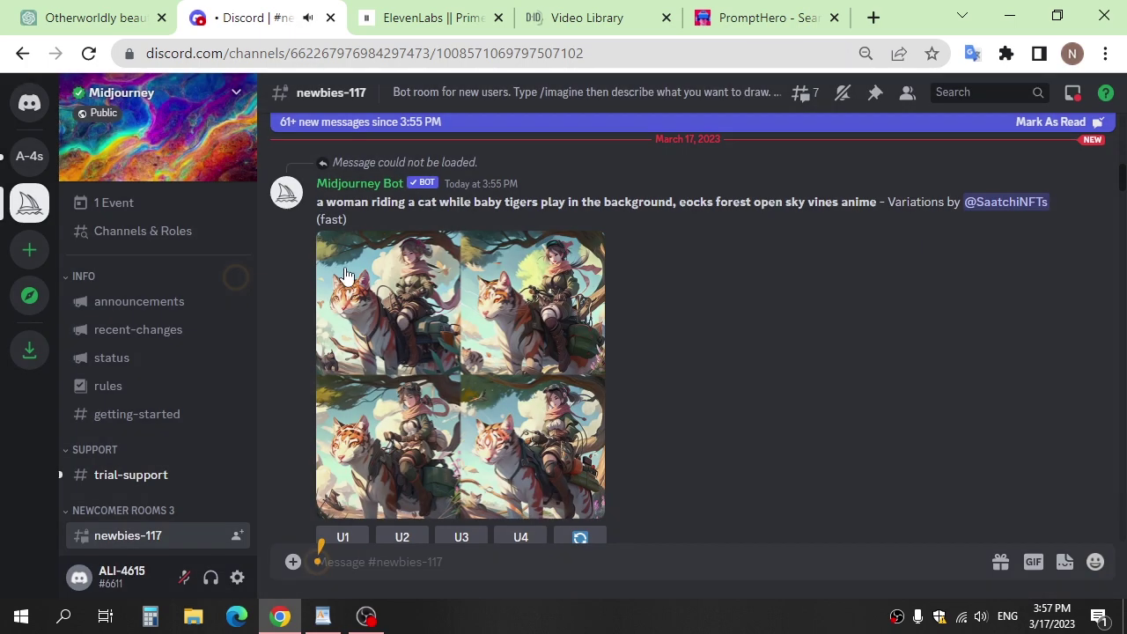
click(23, 161)
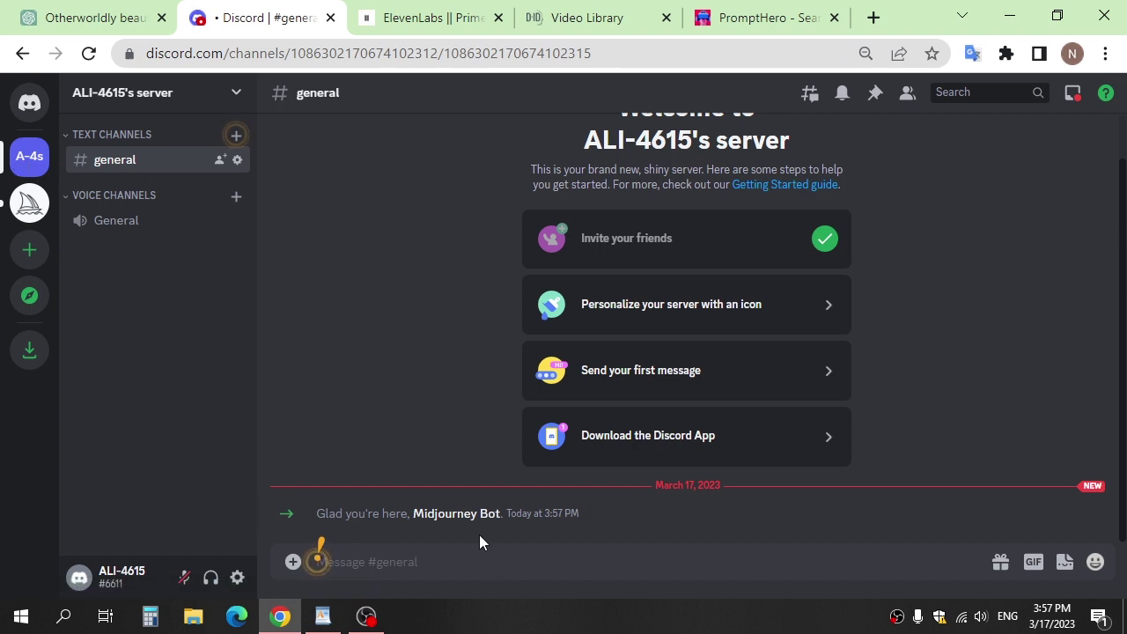
- Run /settings and choose High quality (2x cost), Style very high and Remix mode
click(519, 555)
text(/s)
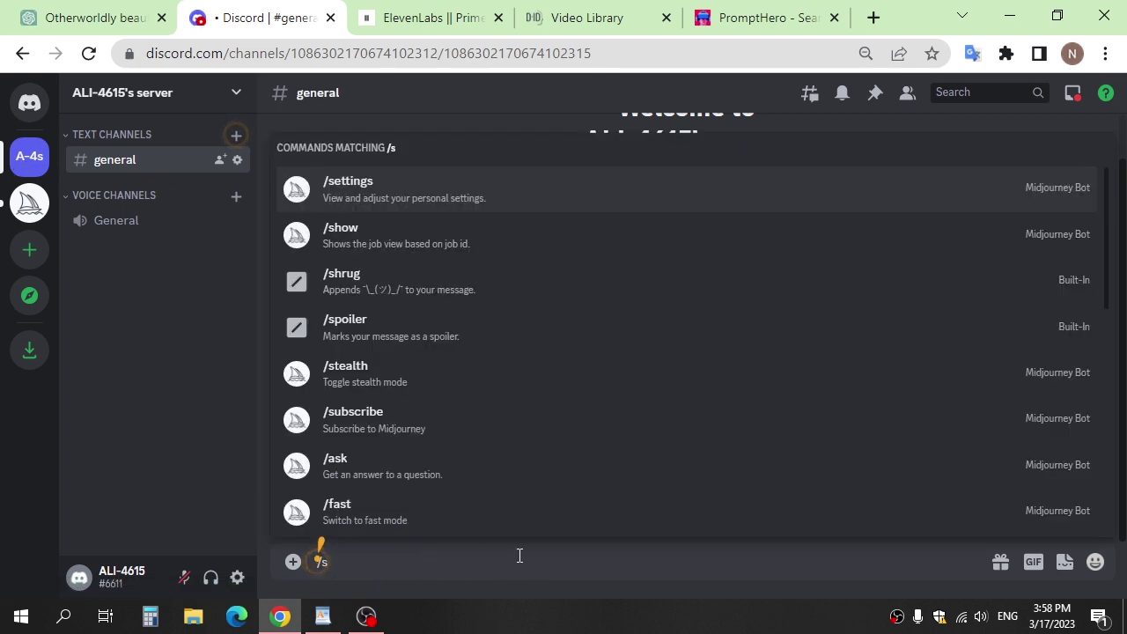
click(335, 207)
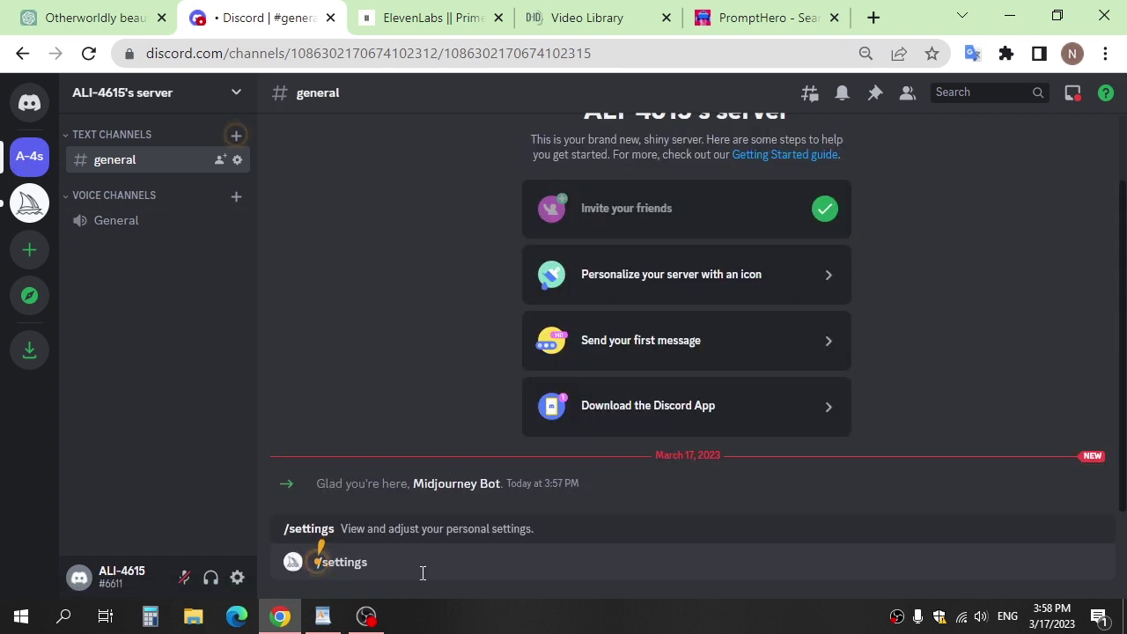
key(Return)
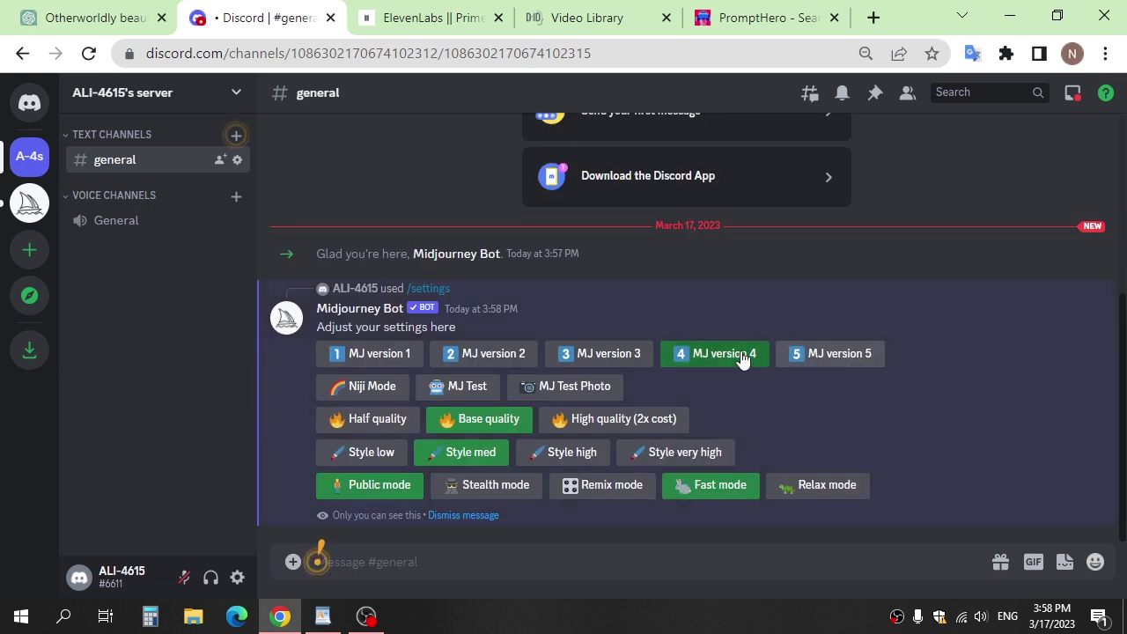
click(609, 422)
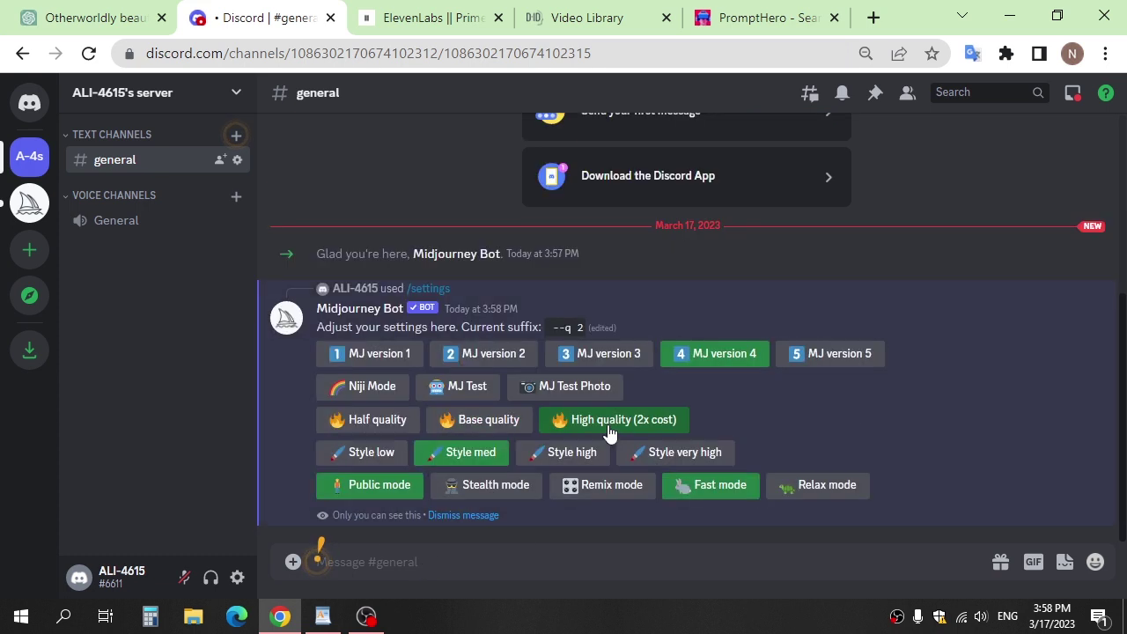
click(678, 455)
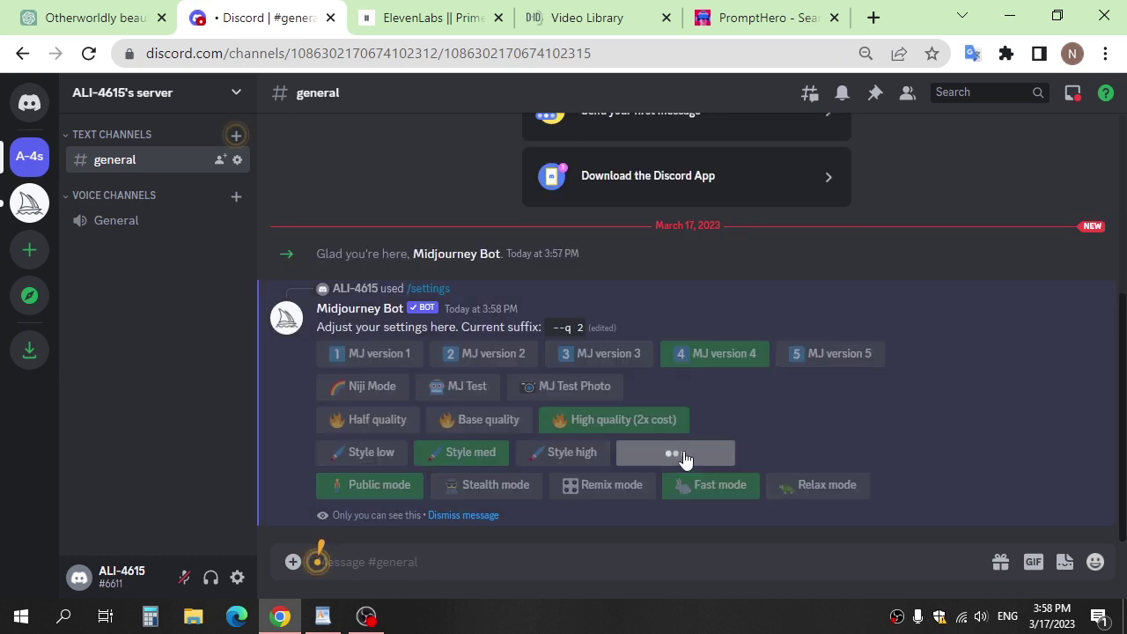
click(597, 498)
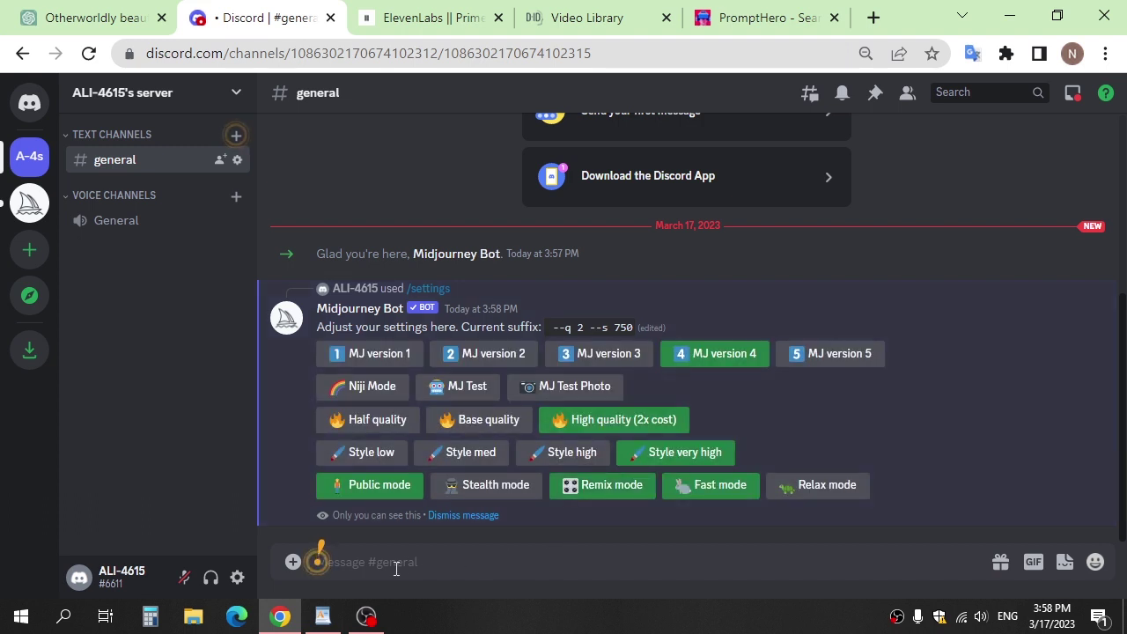
- Run /imagine with the pasted otherworldly-woman description and accept Midjourney's Terms of Service
text(/)
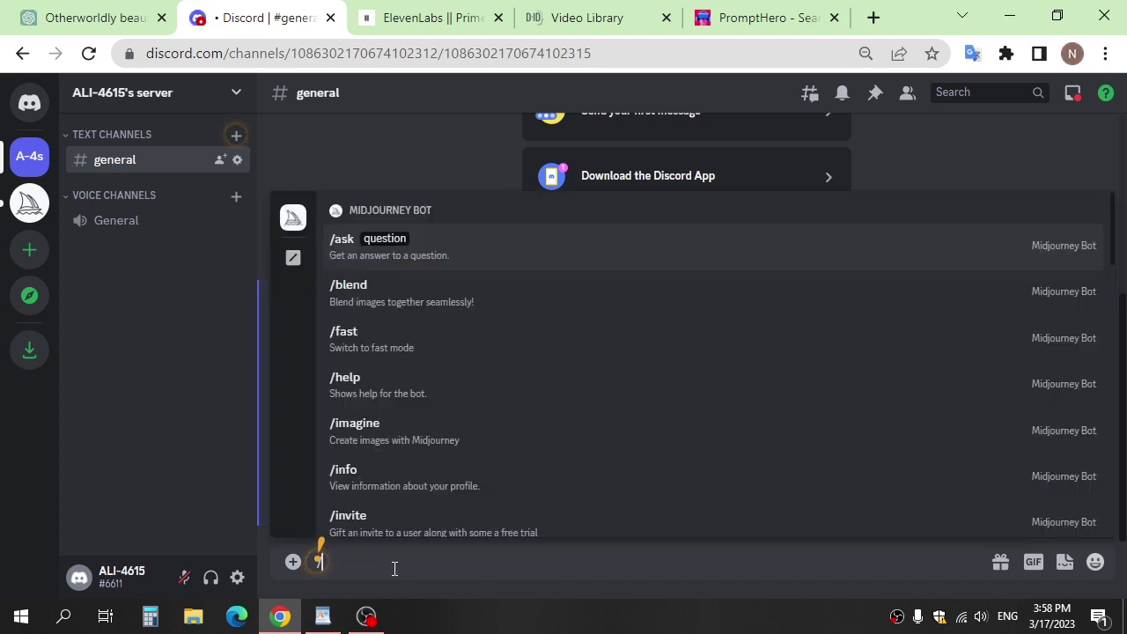
text(ima)
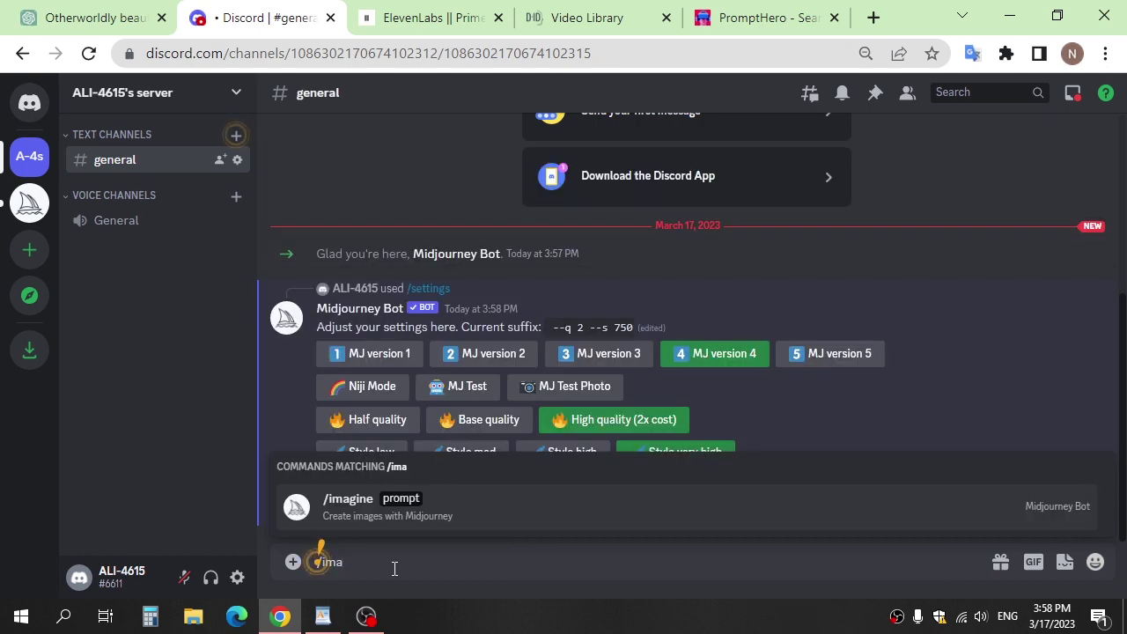
key(Tab)
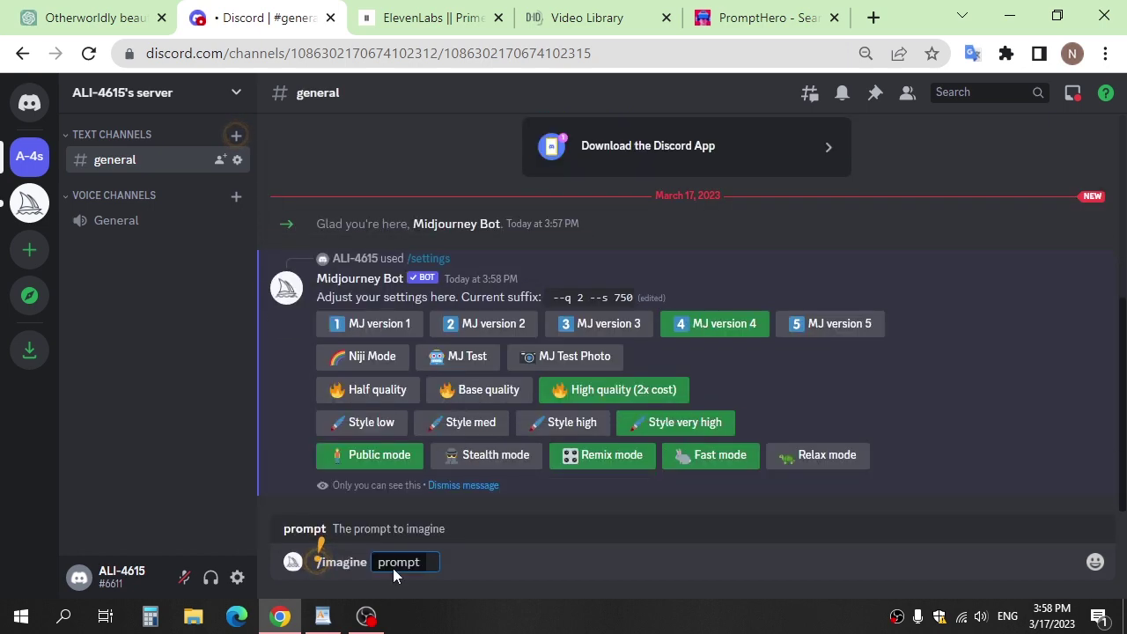
text(Imagine a stunning woman with an otherworldly charm. Her hair flows in a magical shimmer, while her chiseled features and radiant skin exude an ethereal quality. Her eyes are deep and mysterious, like molten gold, hinting at secrets beyond human understanding. She is a captivating mix of delicate beauty and powerful presence)
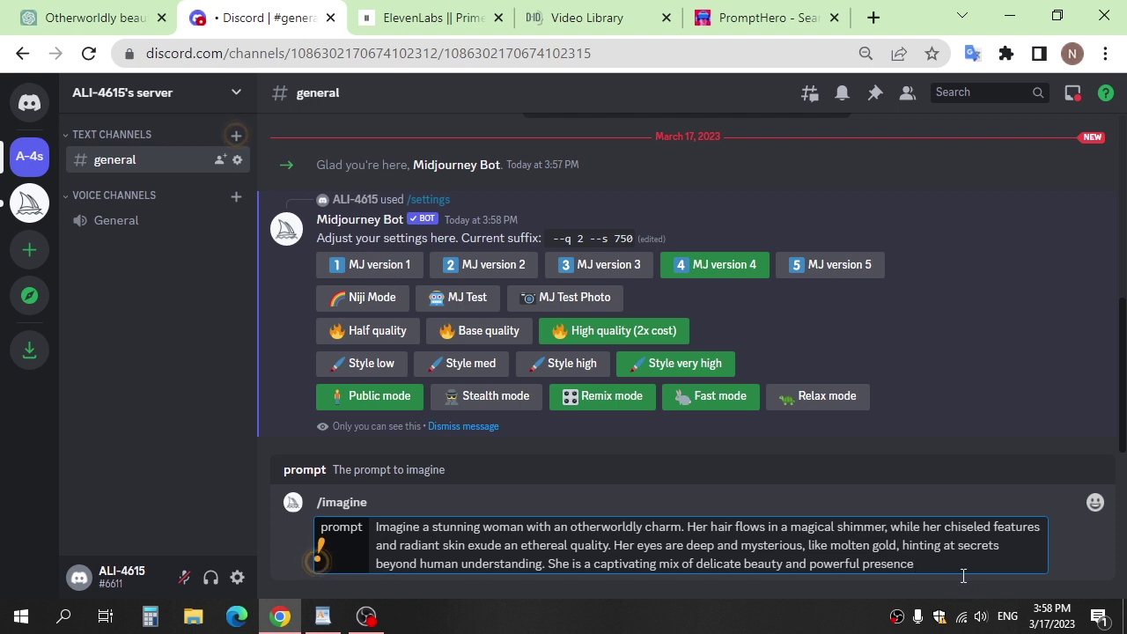
key(Return)
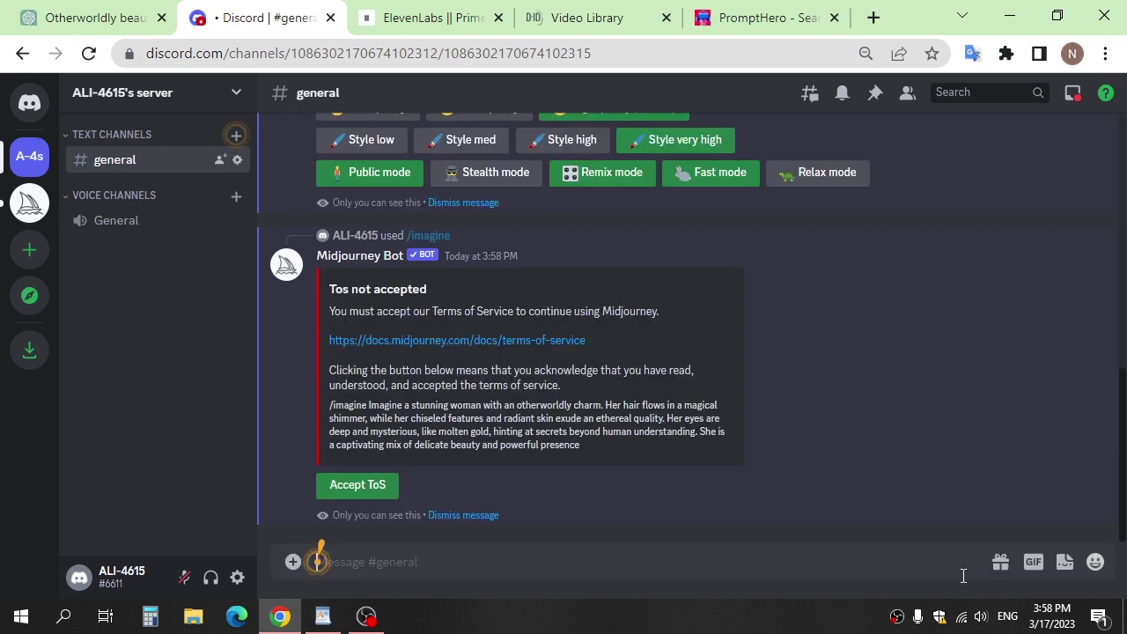
click(371, 486)
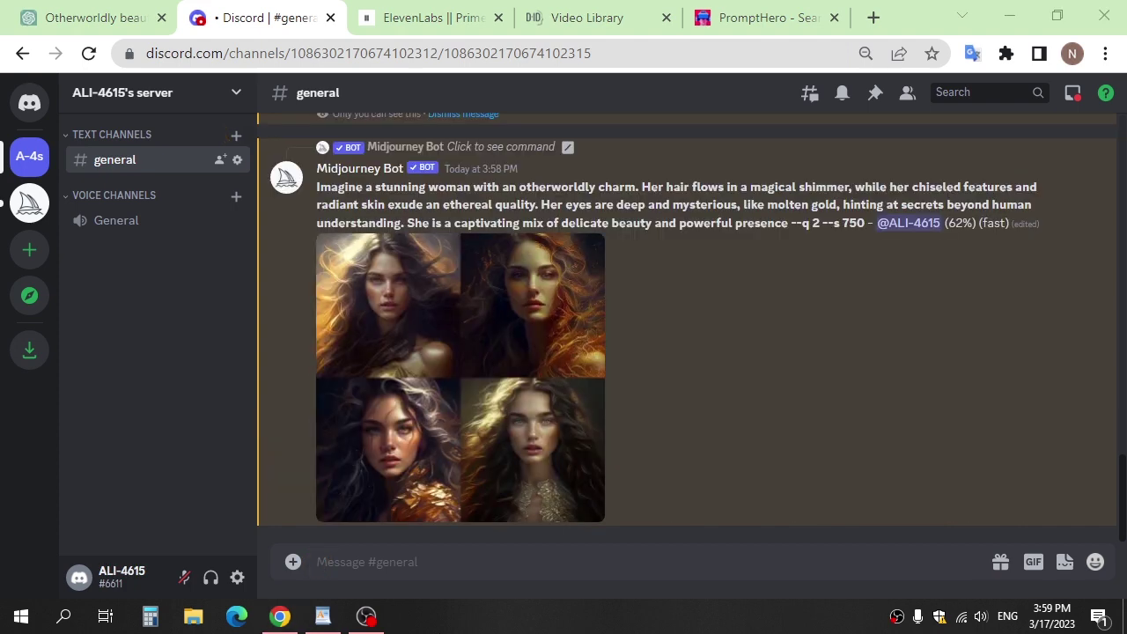
- Preview the first grid, then submit the posh girl open-blazer prompt and enlarge its grid
click(513, 408)
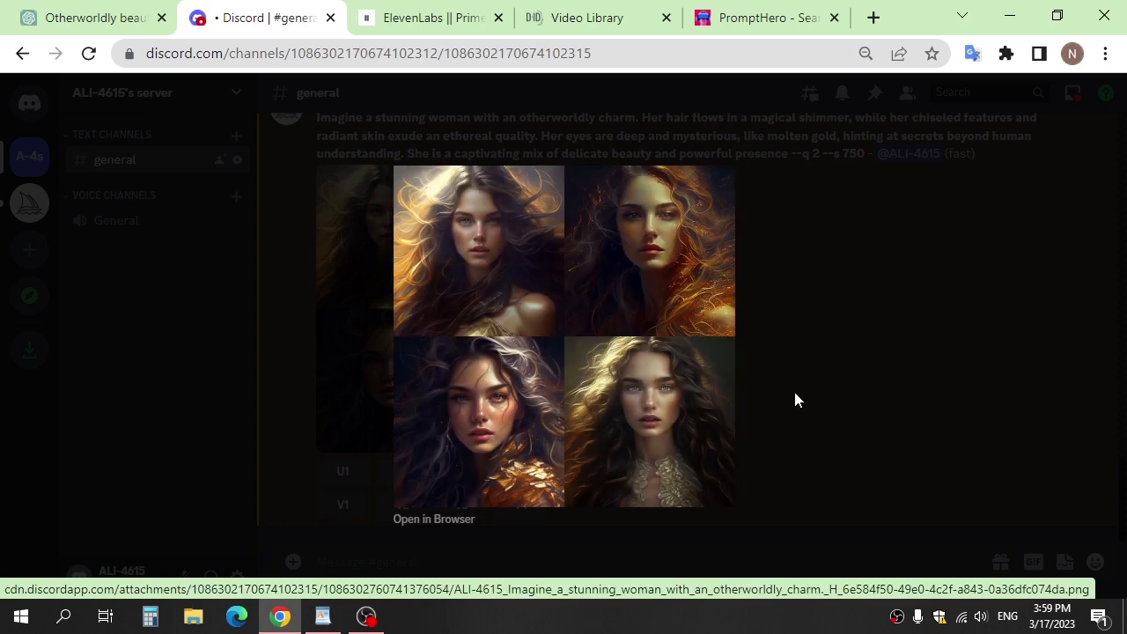
click(795, 400)
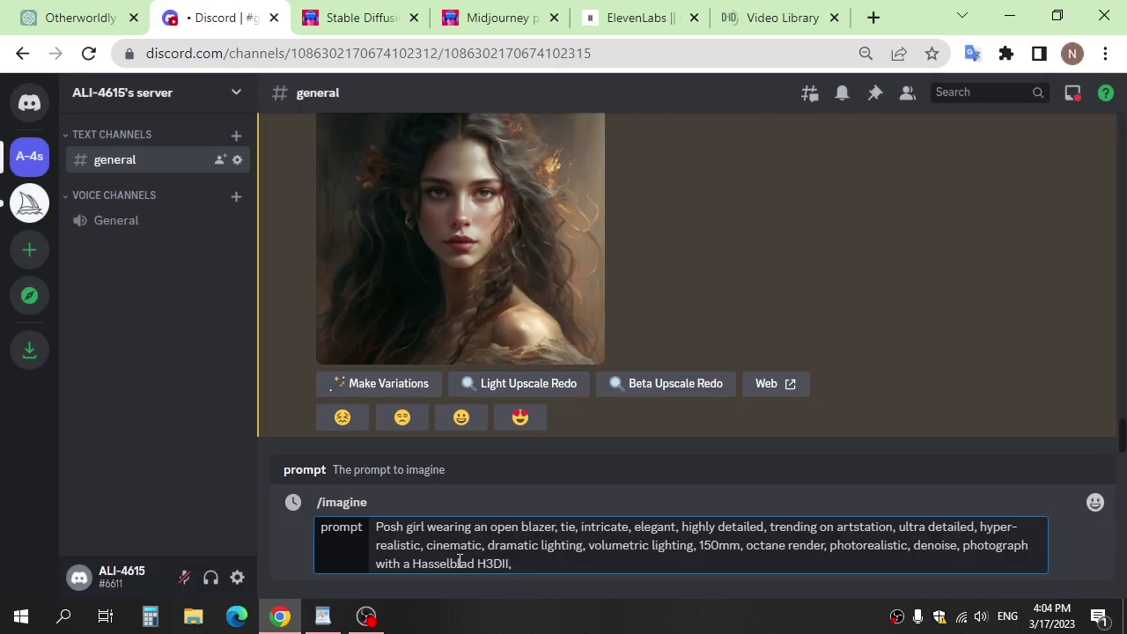
key(Return)
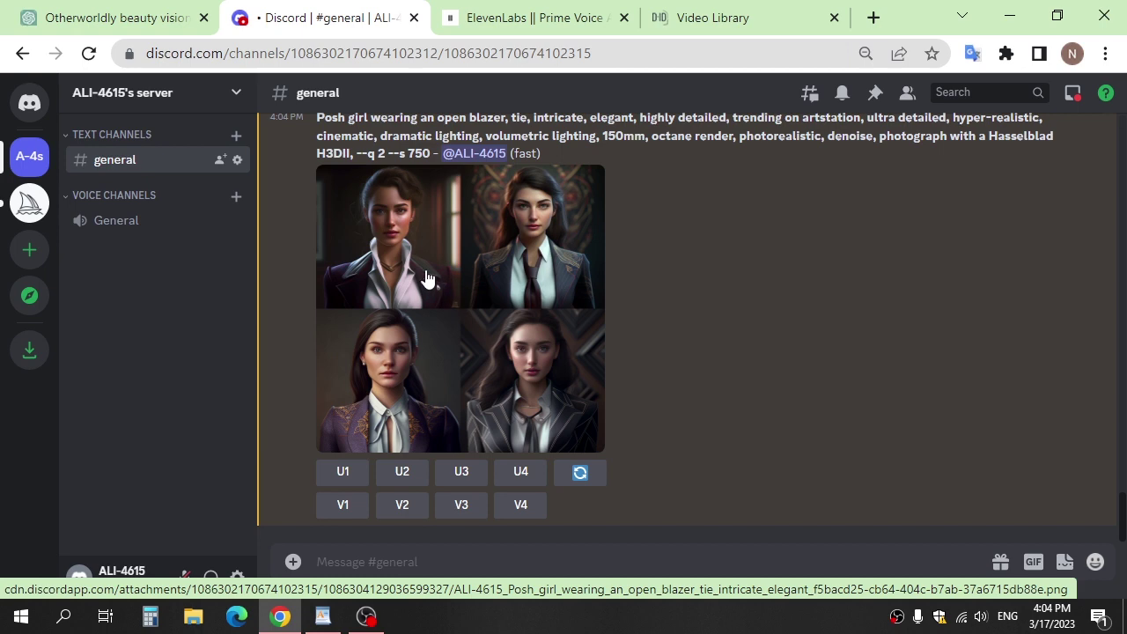
click(406, 264)
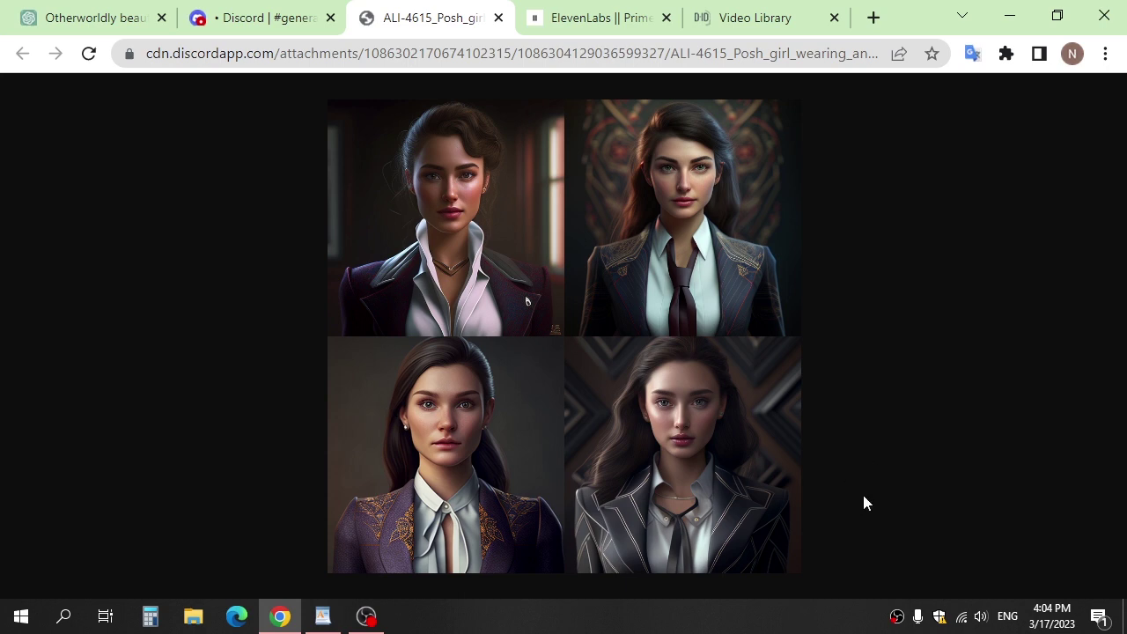
- Inspect the posh-girl grid at full size, then open the upscaled tie portrait in its own tab
click(453, 219)
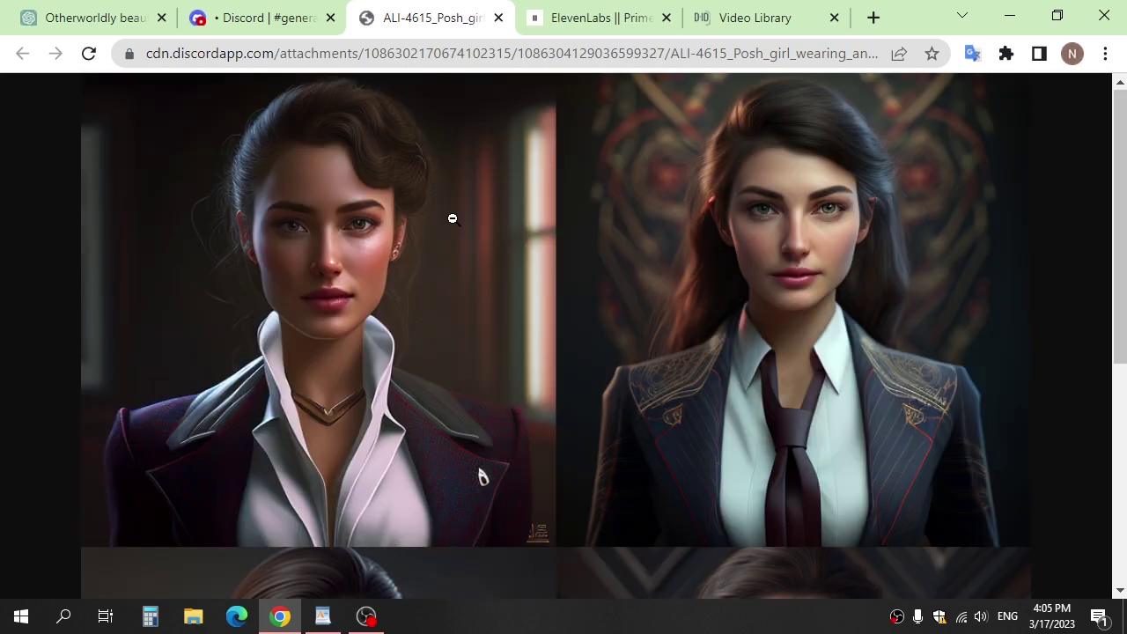
scroll(842, 278, down, 5)
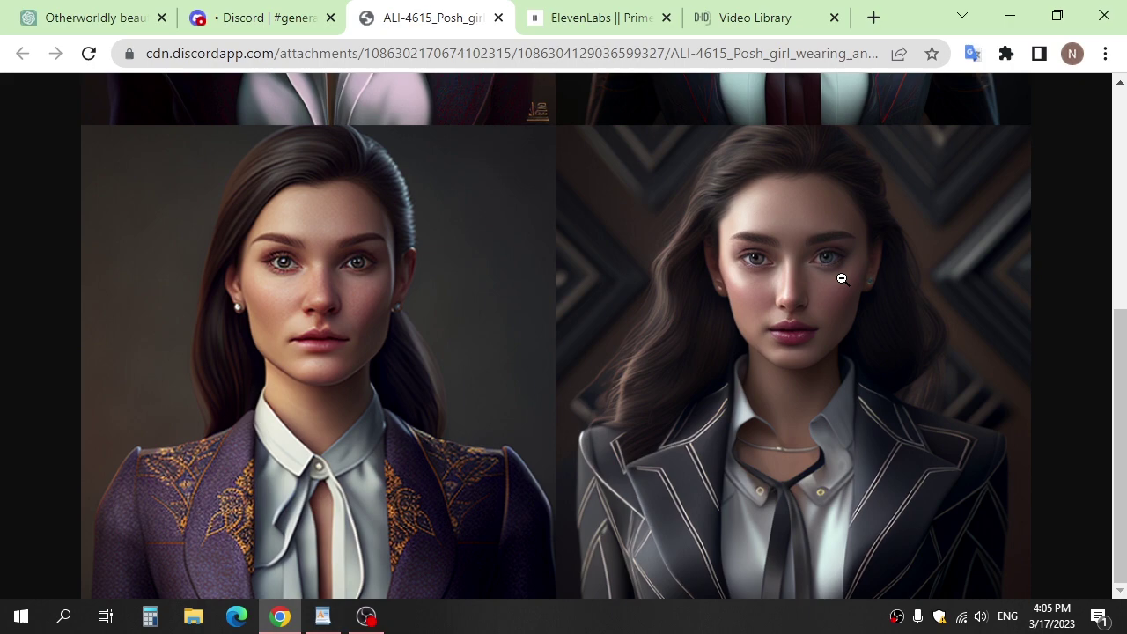
scroll(842, 279, up, 5)
click(806, 261)
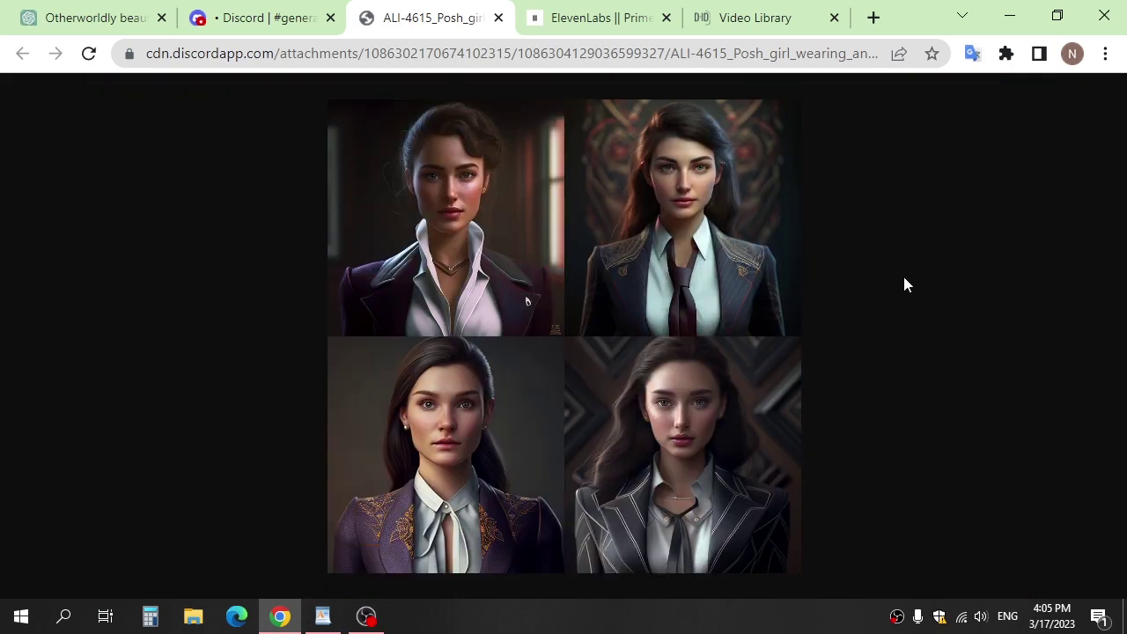
middle_click(358, 7)
click(428, 416)
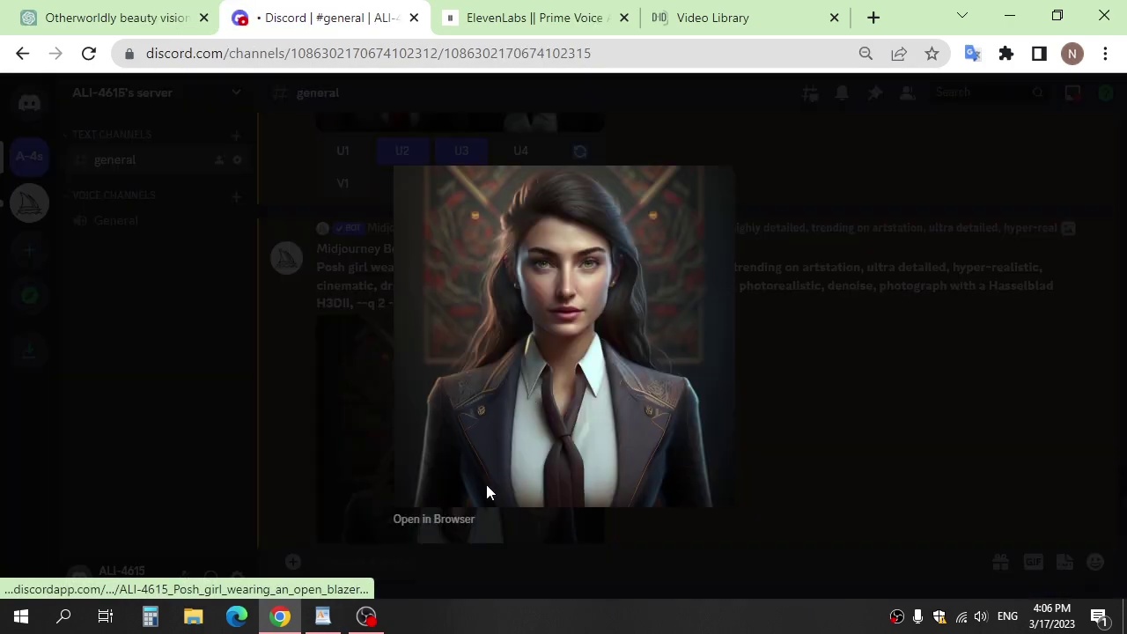
click(434, 519)
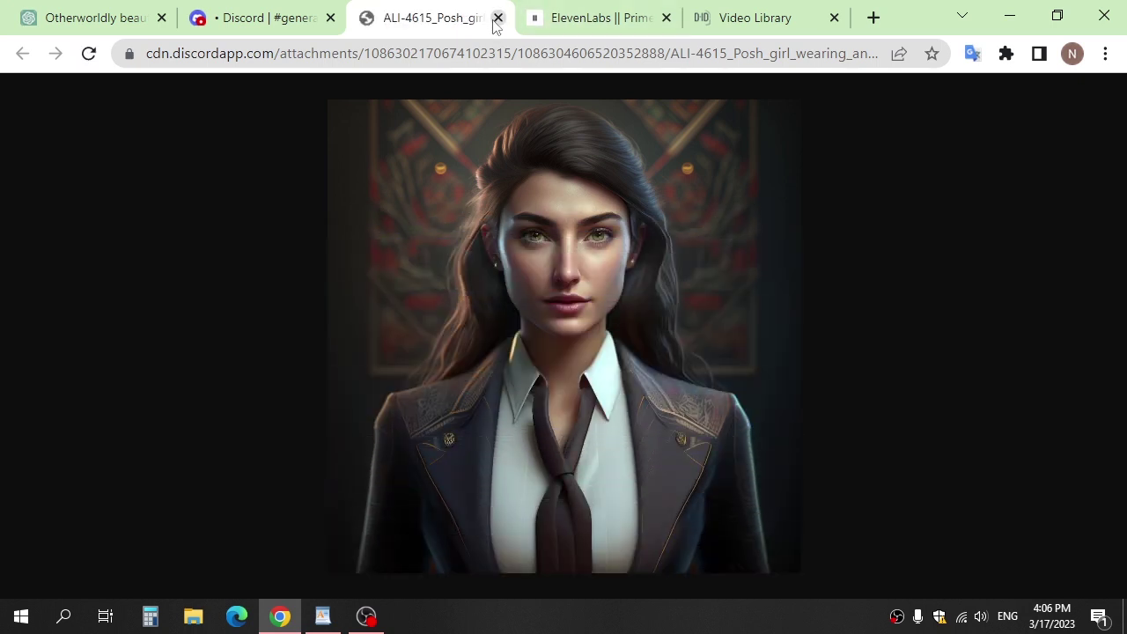
- Close the portrait tab, start a new ChatGPT chat for the AI-in-2023 text, then go to ElevenLabs
key(ctrl+w)
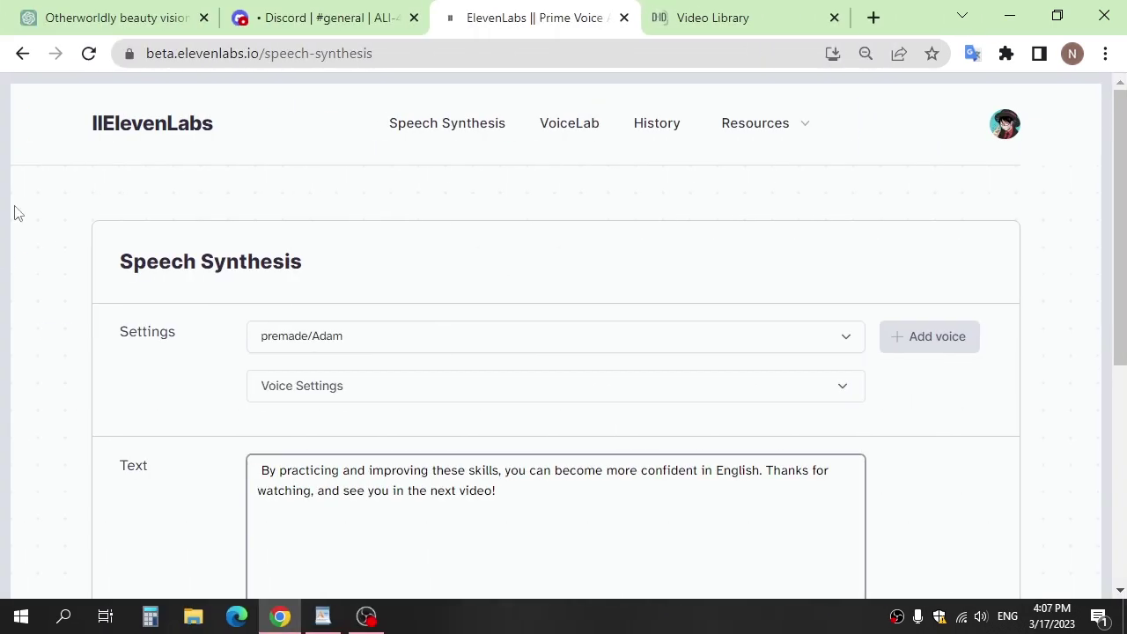
click(160, 16)
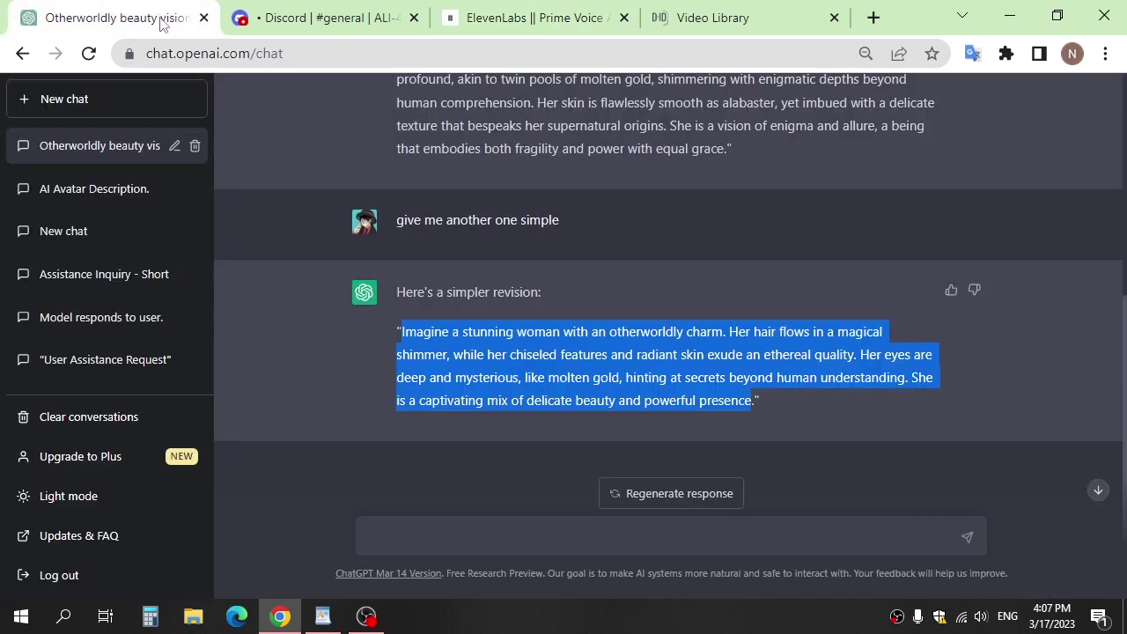
click(103, 100)
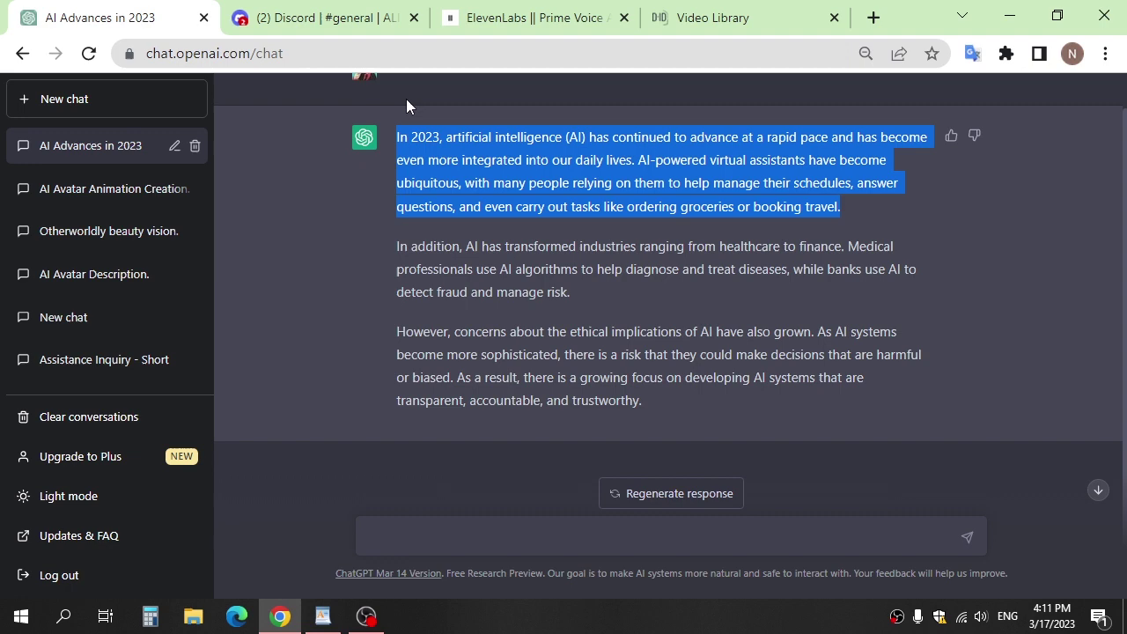
click(482, 20)
- Clear the old ElevenLabs script and paste the 2023 AI paragraph (349 characters)
scroll(201, 293, down, 3)
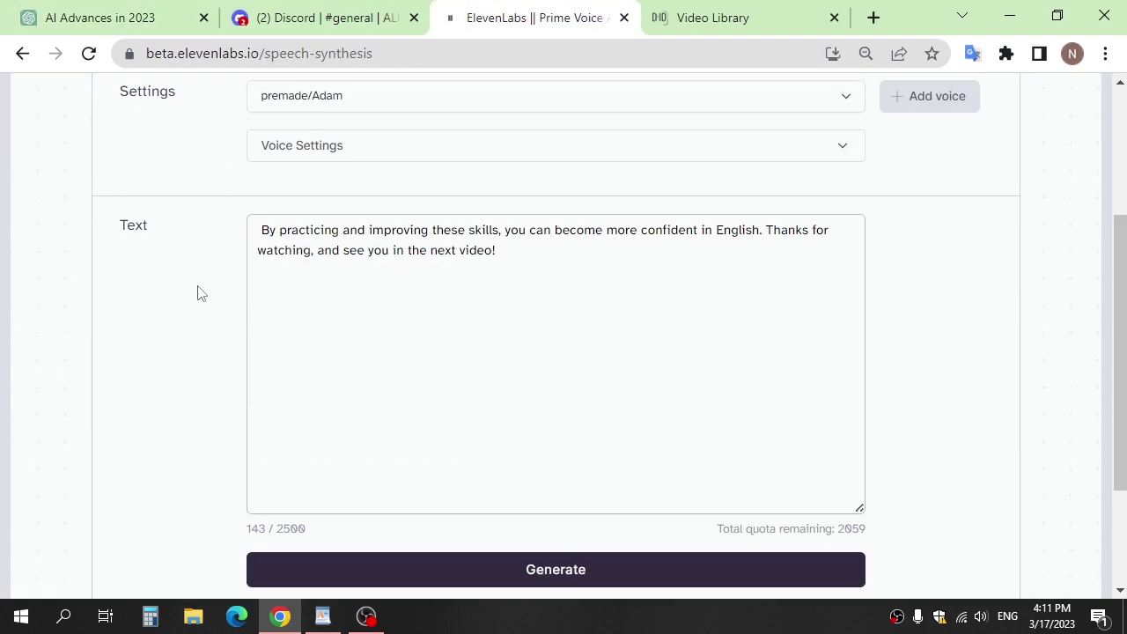
click(351, 215)
key(ctrl+a)
key(BackSpace)
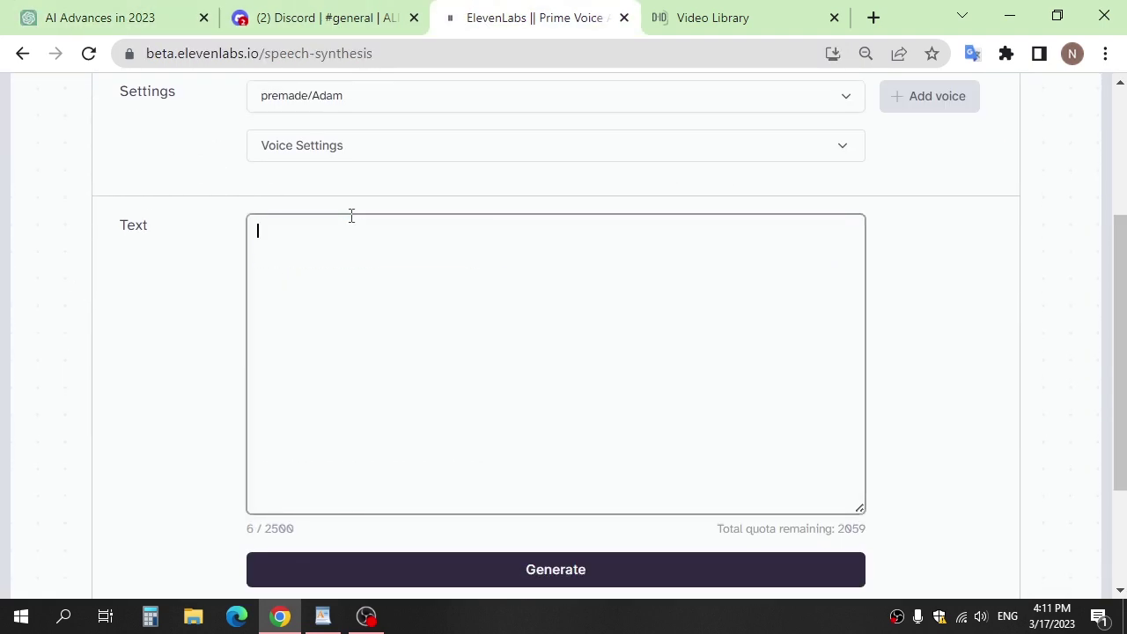
click(12, 271)
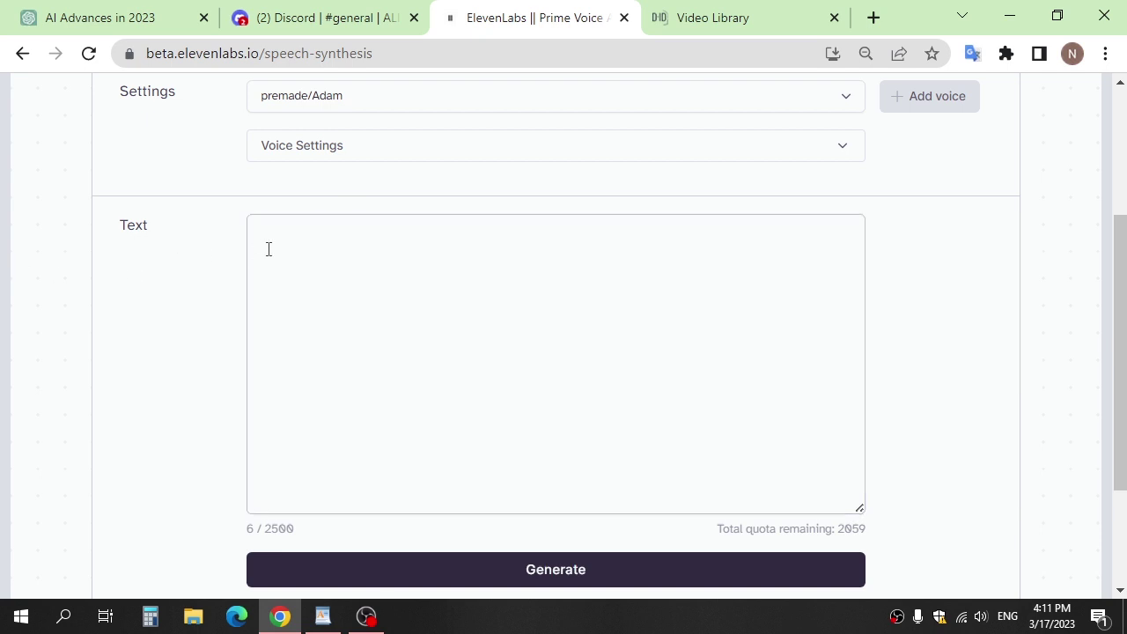
click(324, 258)
text(In 2023, artificial intelligence (AI) has continued to advance at a rapid pace and has become even more integrated into our daily lives. AI-powered virtual assistants have become ubiquitous, with many people relying on them to help manage their schedules, answer questions, and even carry out tasks like ordering groceries or booking travel.)
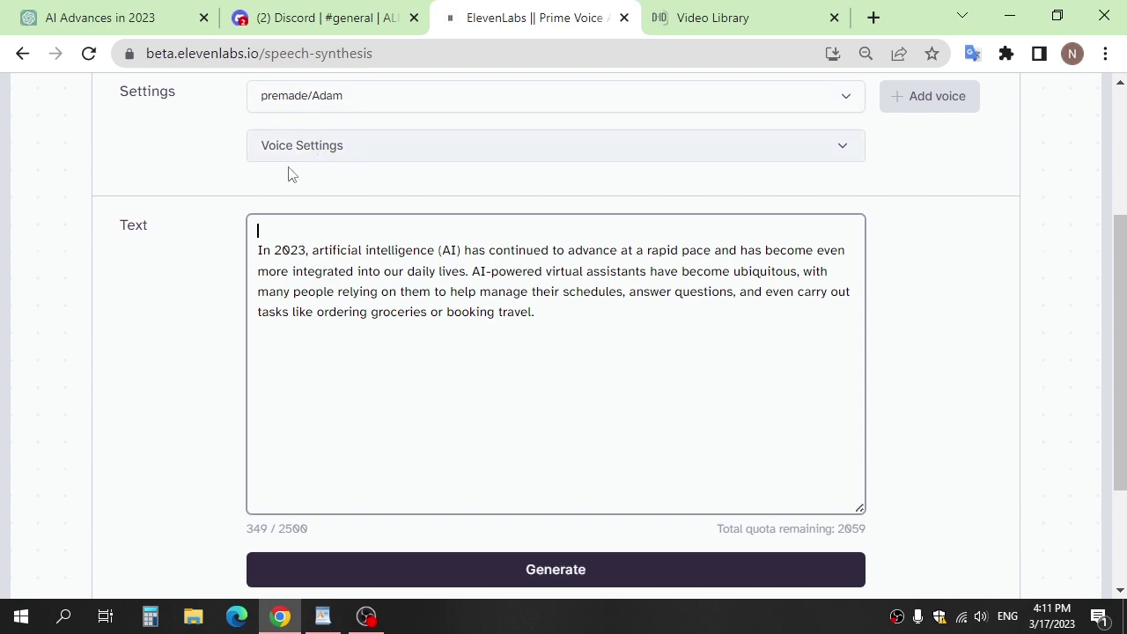
click(108, 319)
- Audition the Bella, Domi, Elli, Josh, Rachel and Sam premade voices
scroll(217, 358, up, 3)
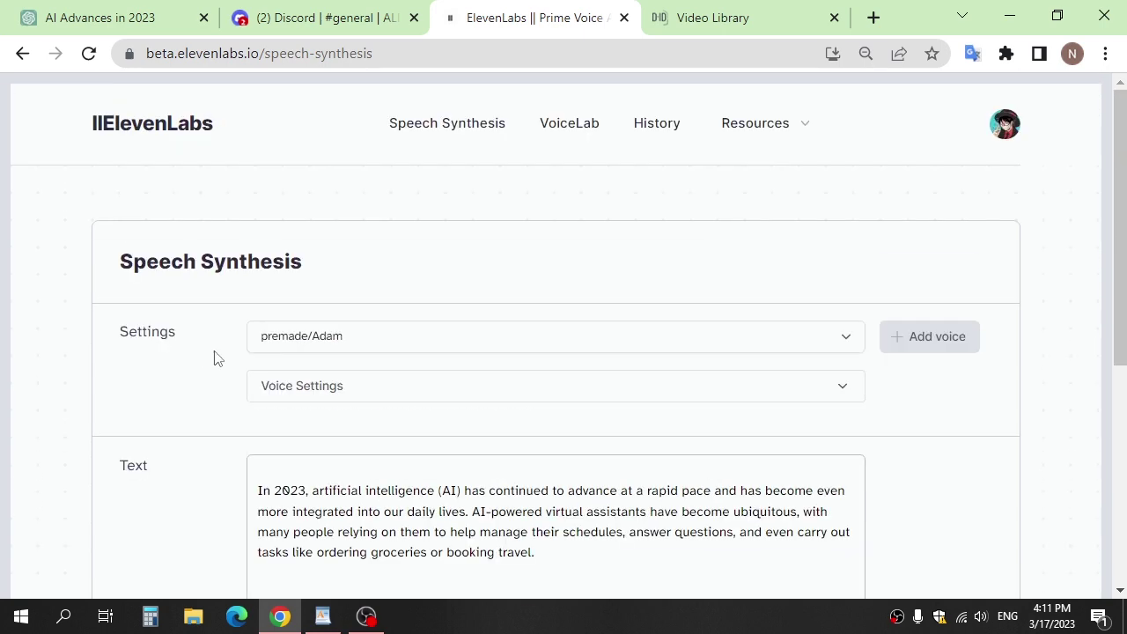
click(356, 352)
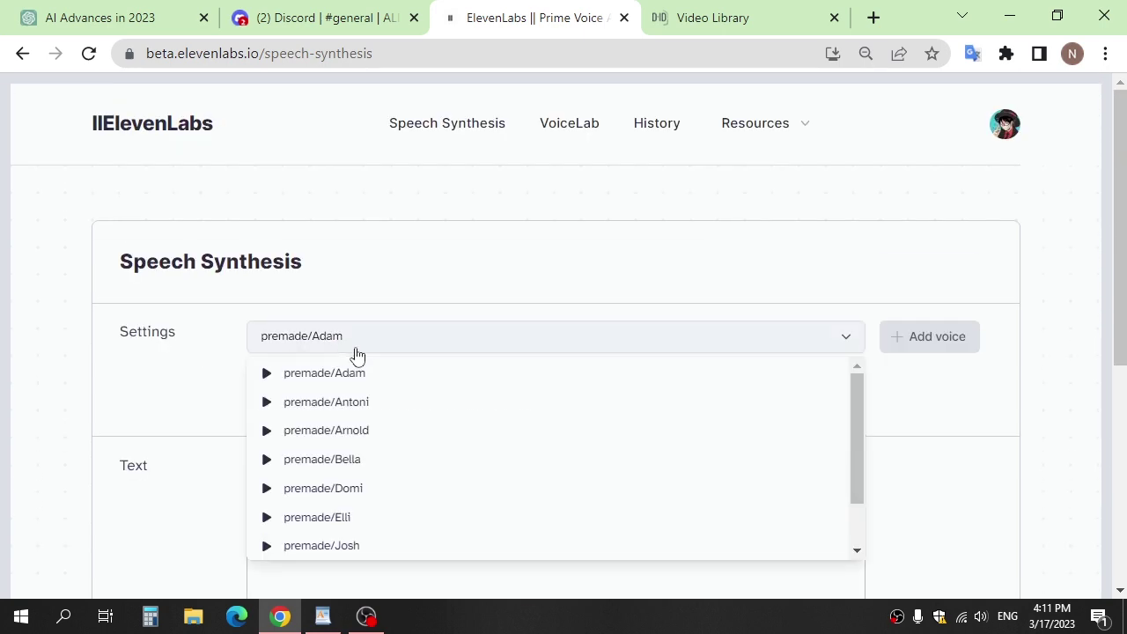
click(268, 464)
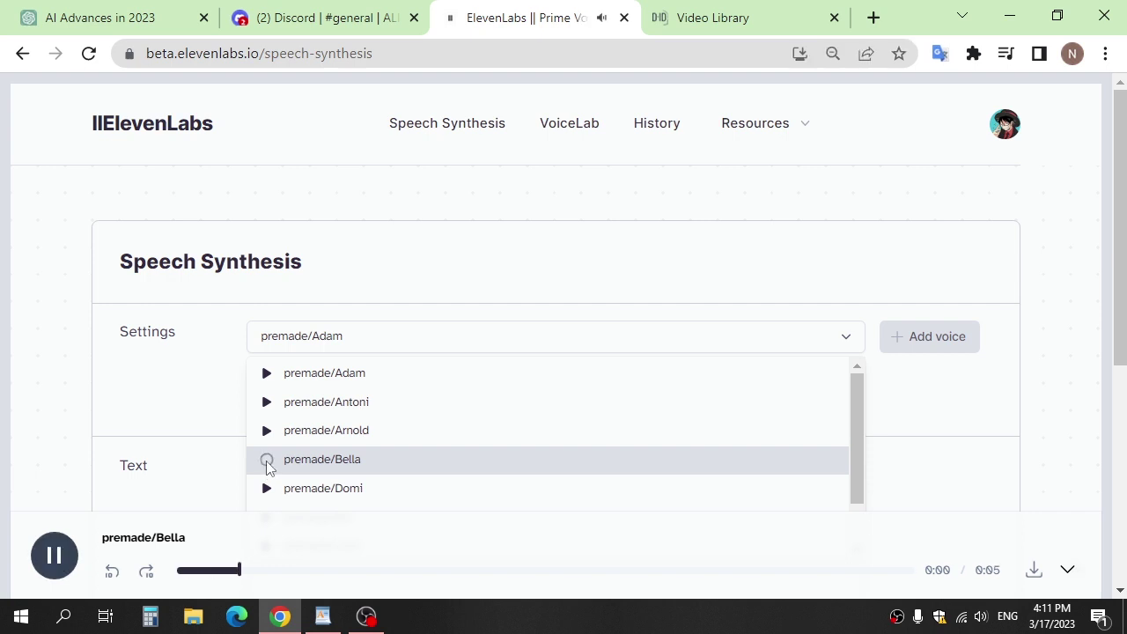
click(267, 465)
click(278, 342)
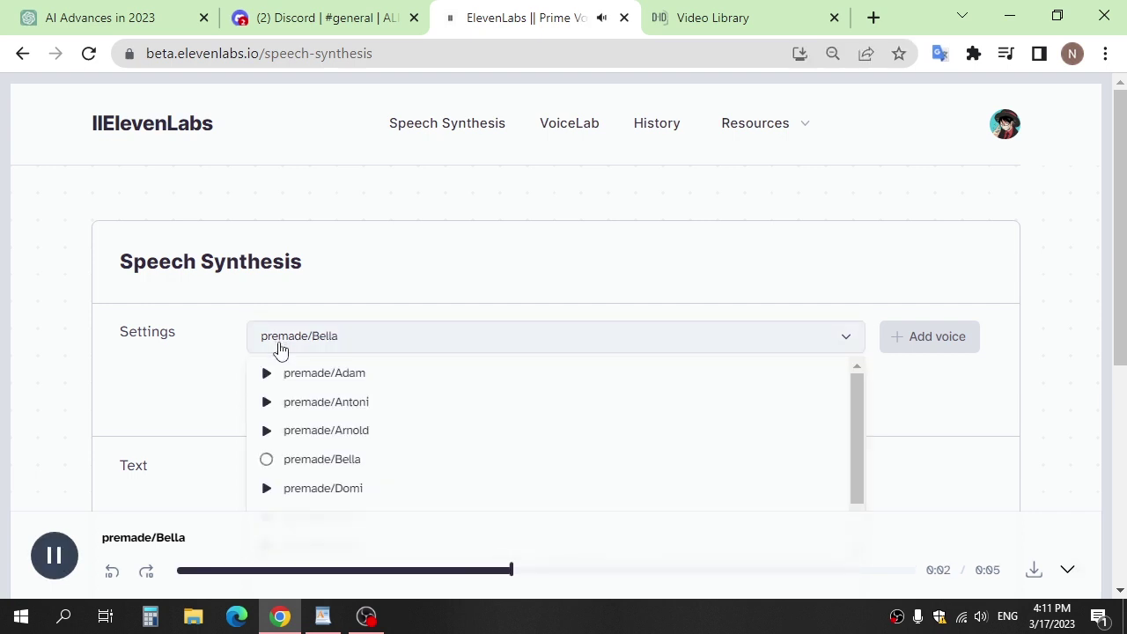
scroll(364, 410, down, 1)
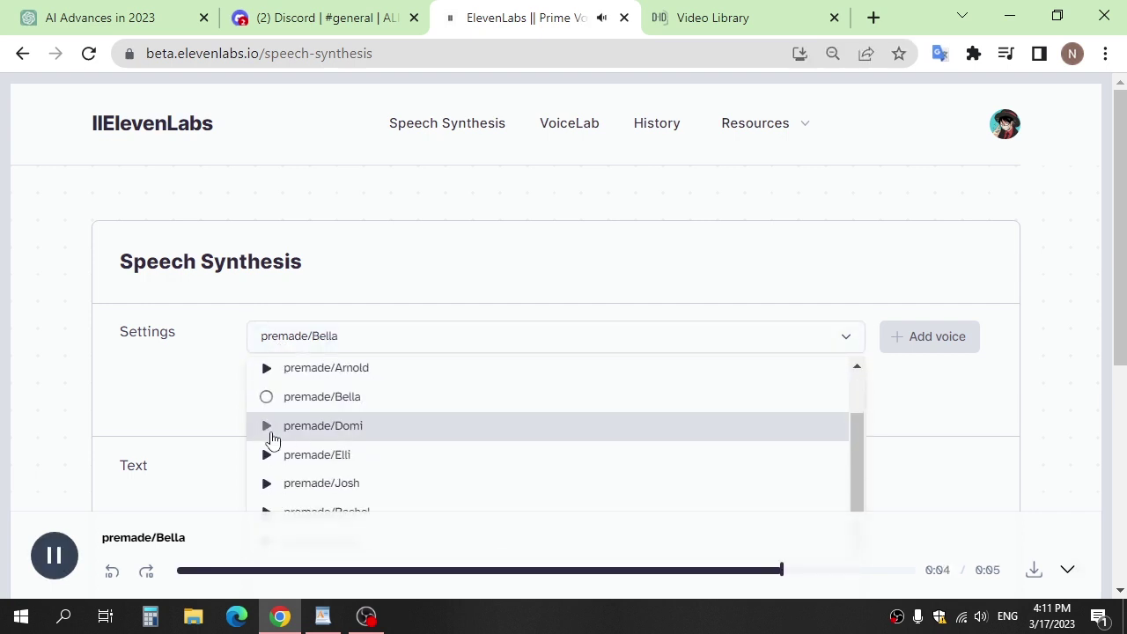
click(267, 428)
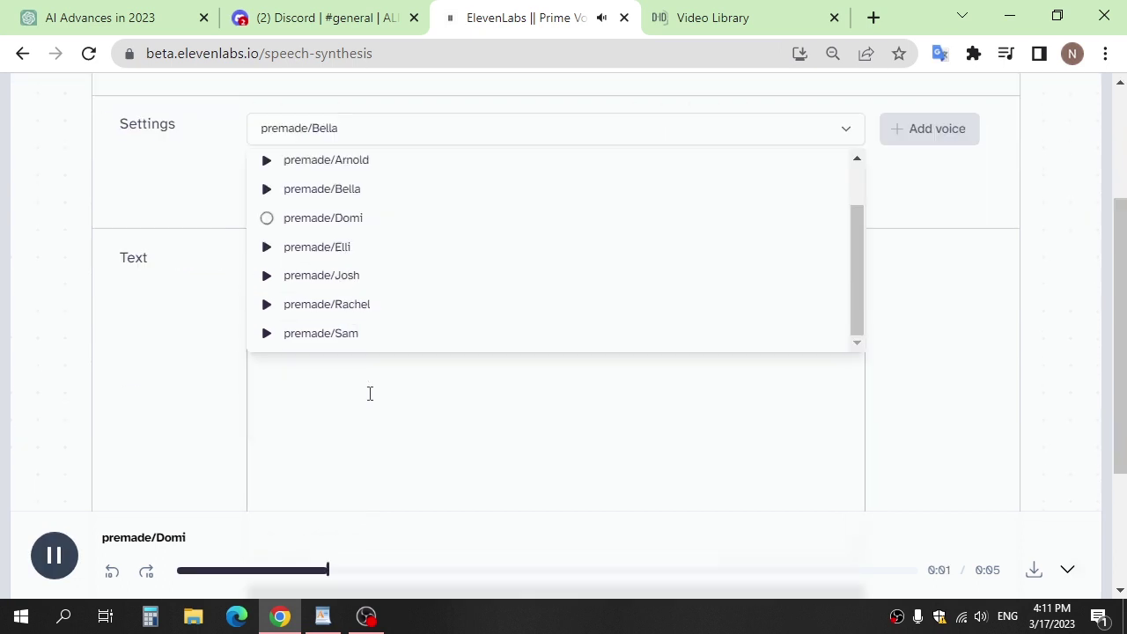
scroll(368, 392, down, 3)
click(266, 220)
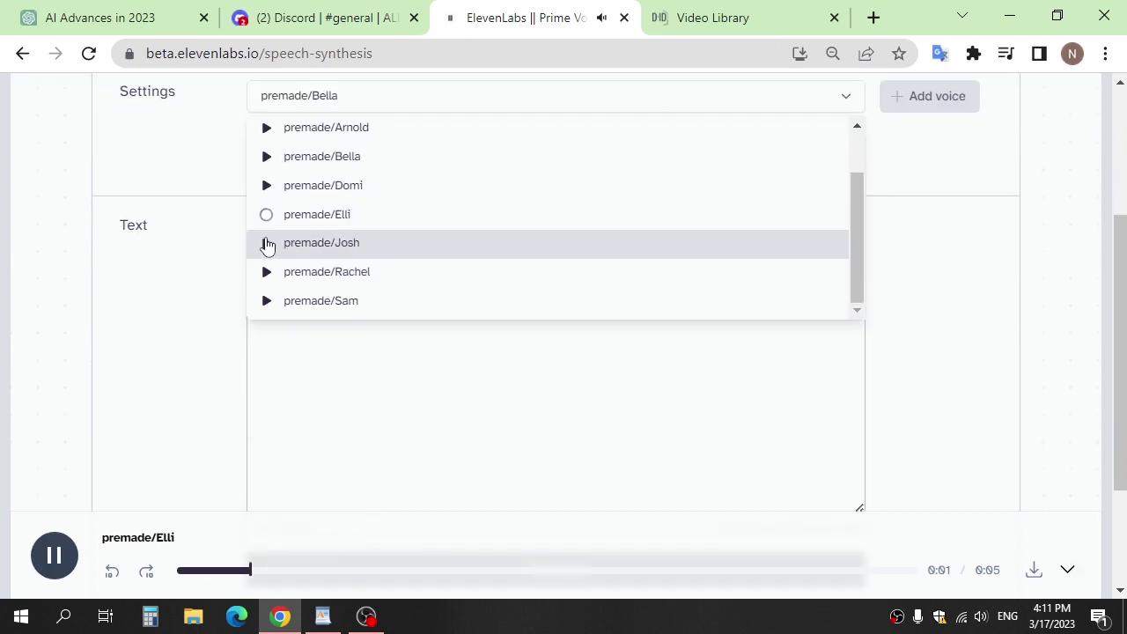
click(267, 247)
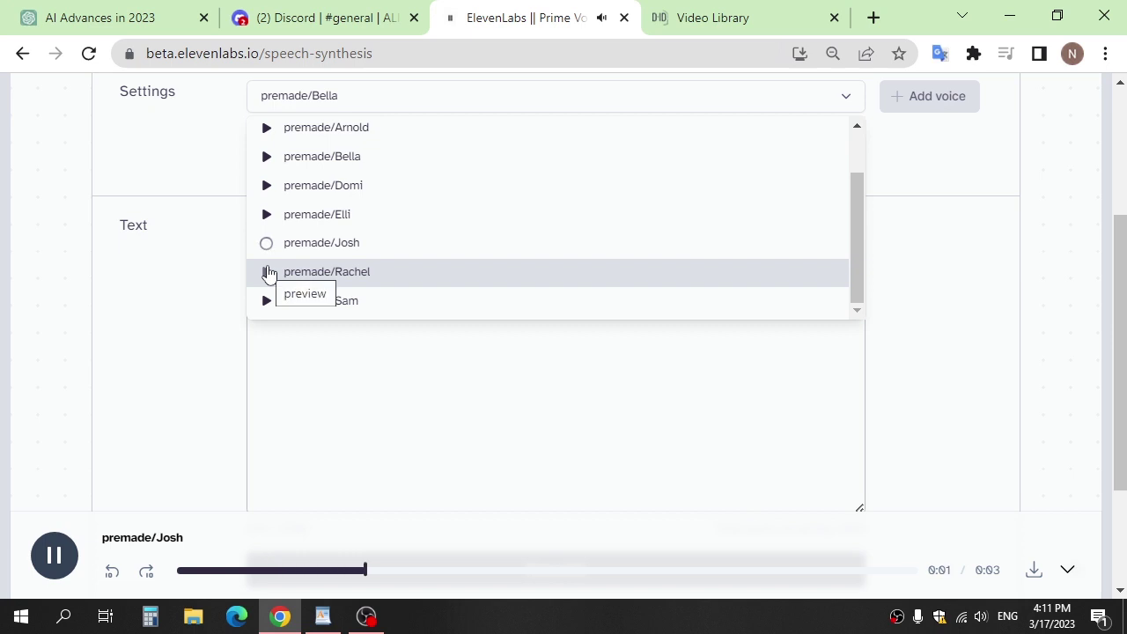
click(267, 272)
click(266, 301)
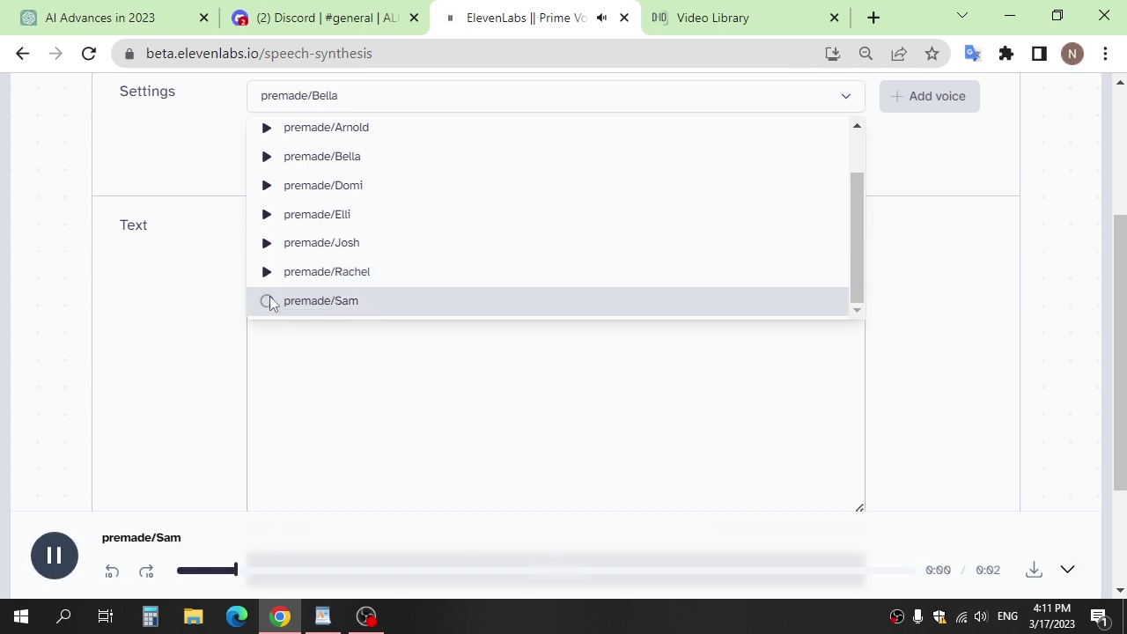
- Replay Bella, pause the preview, and keep premade/Bella as the selected voice
scroll(272, 303, up, 1)
click(266, 220)
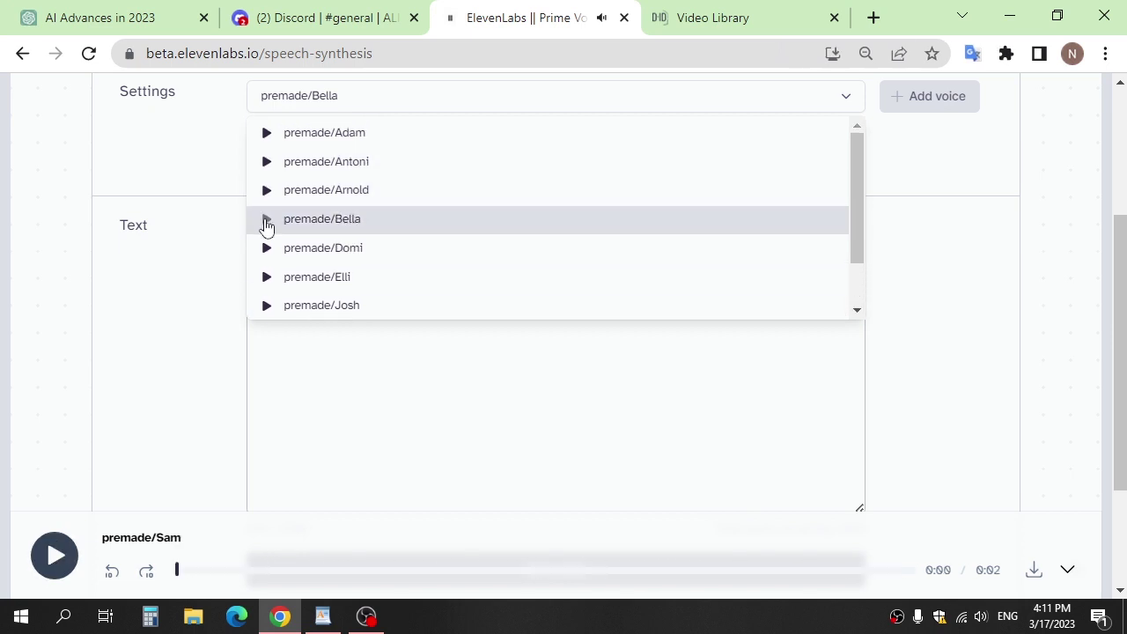
click(323, 226)
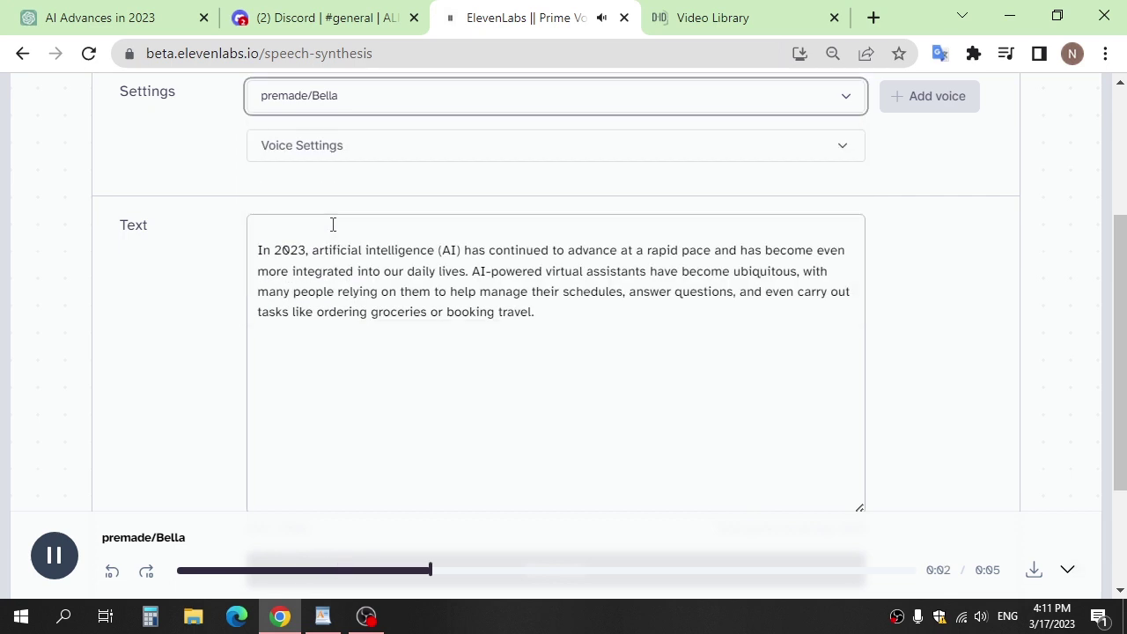
click(53, 555)
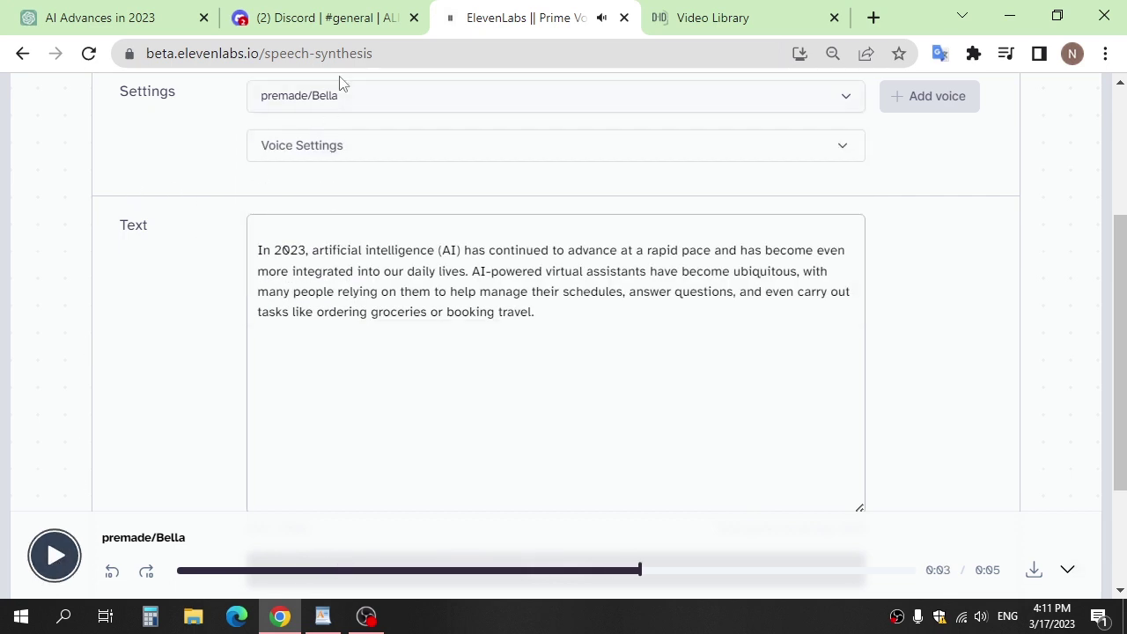
click(341, 94)
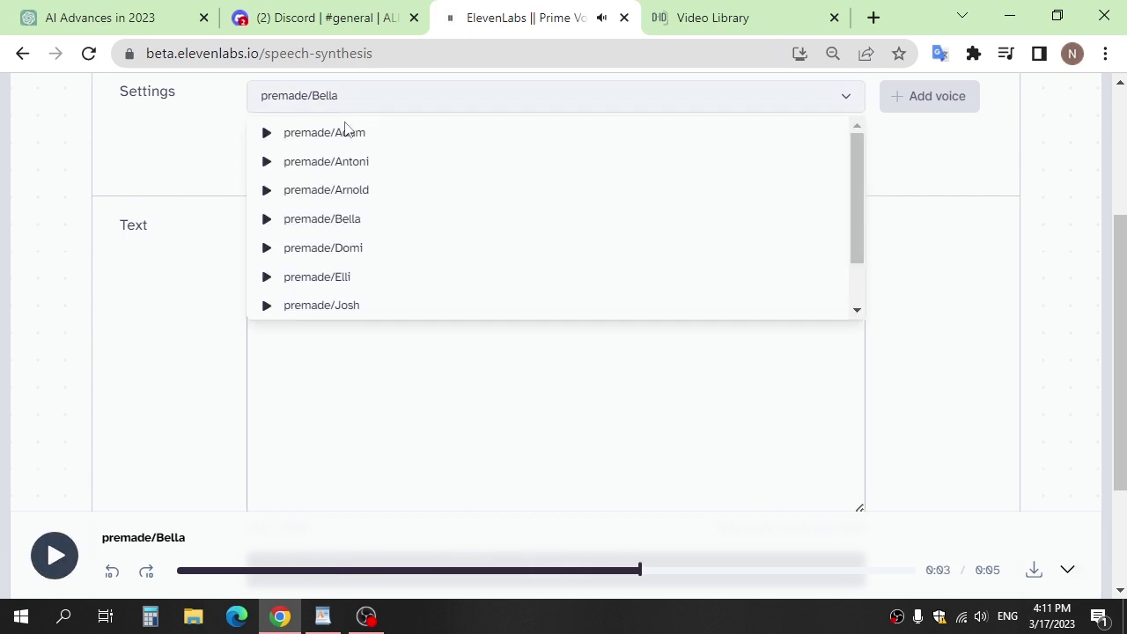
click(347, 220)
scroll(241, 197, down, 2)
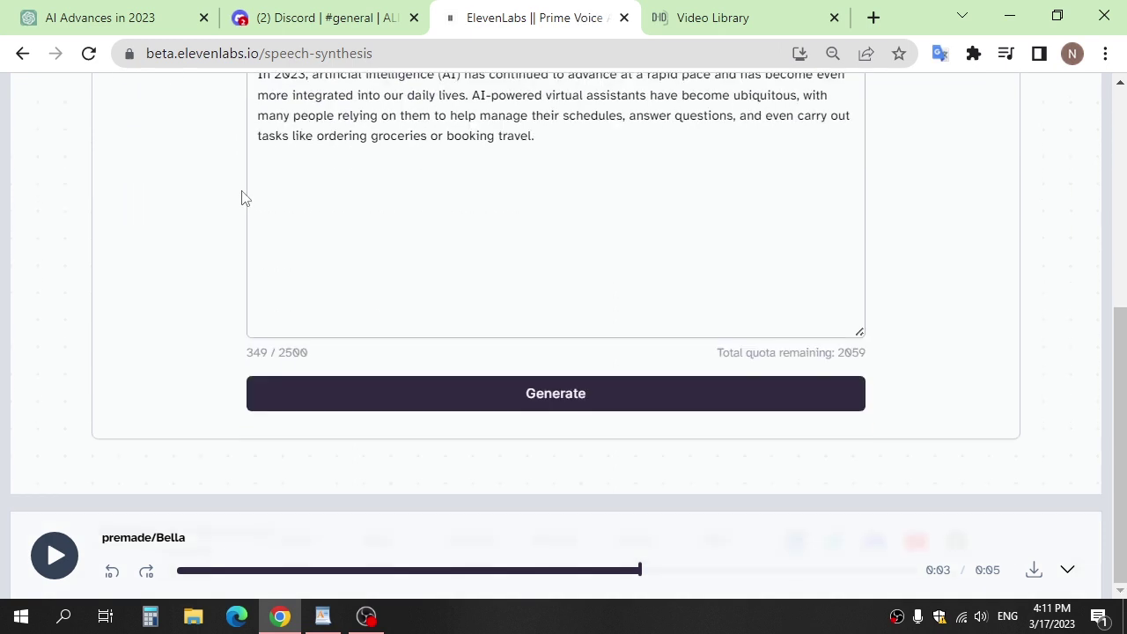
- Generate the 0:23 Bella-voice clip of the AI paragraph, then pause its playback
click(597, 397)
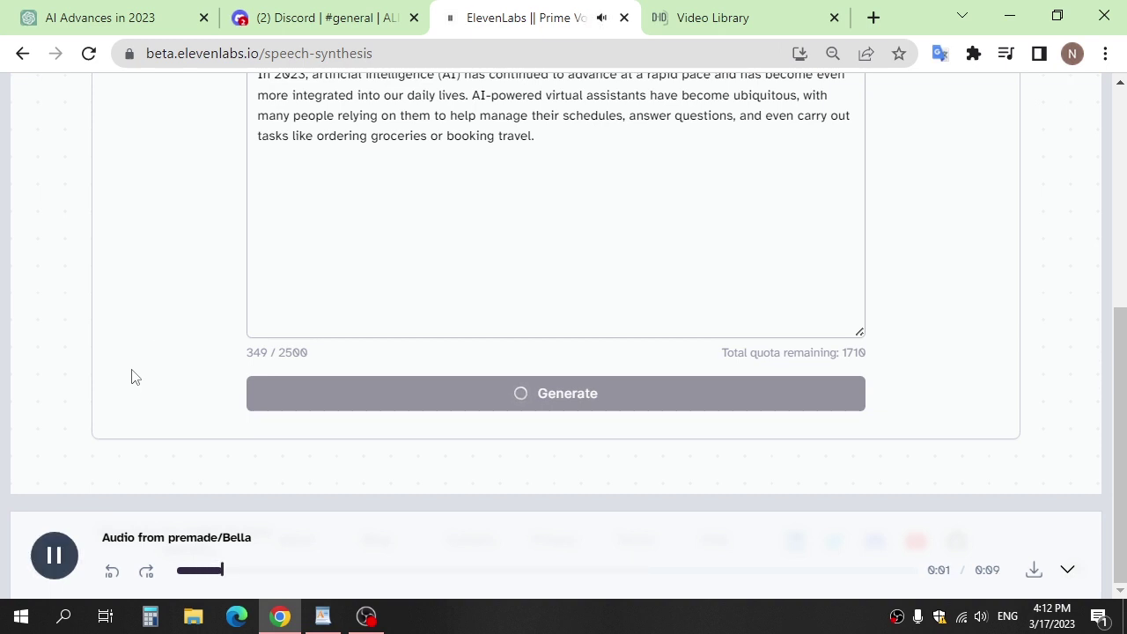
click(74, 556)
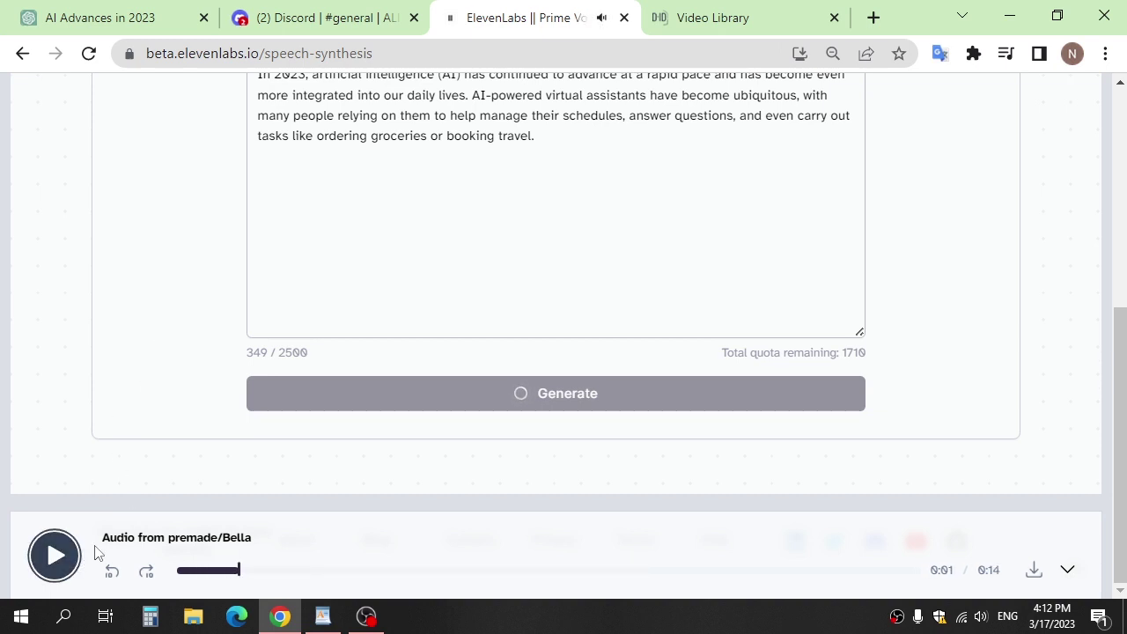
- Download the ElevenLabs audio file, then dismiss the welcome video's options menu in D-ID
click(1034, 572)
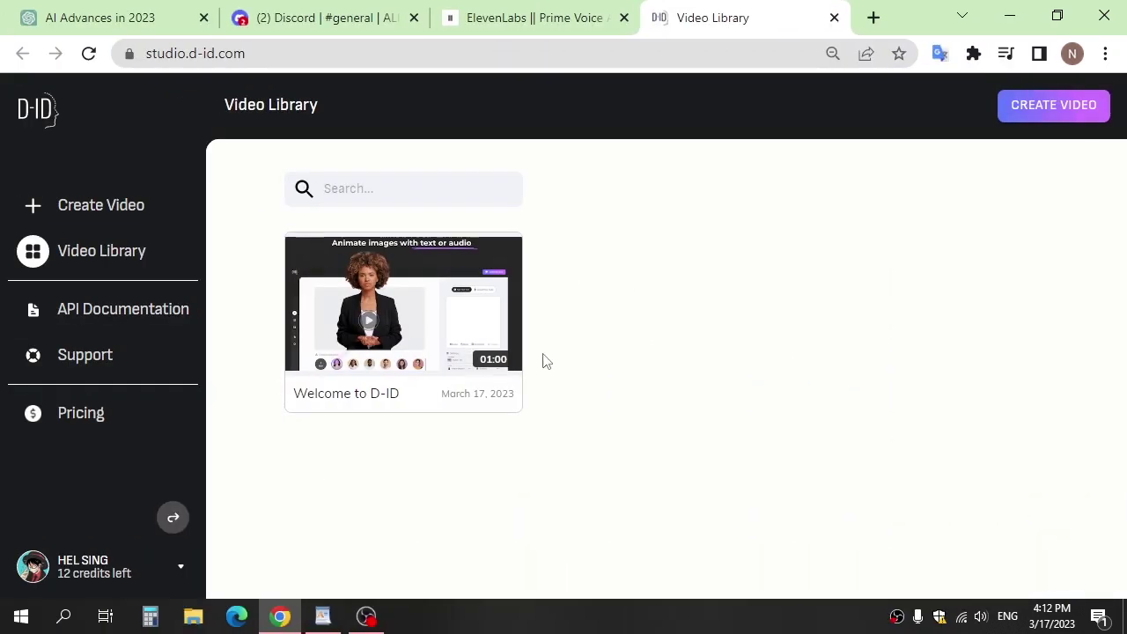
mouse_move(501, 306)
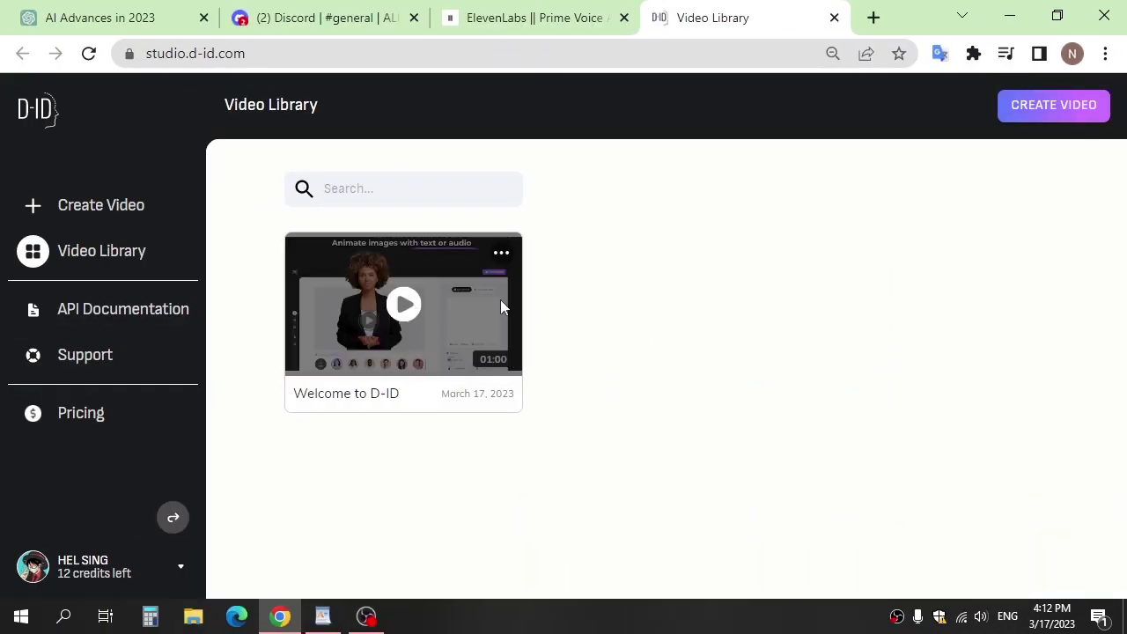
click(501, 255)
click(674, 335)
click(501, 254)
click(641, 268)
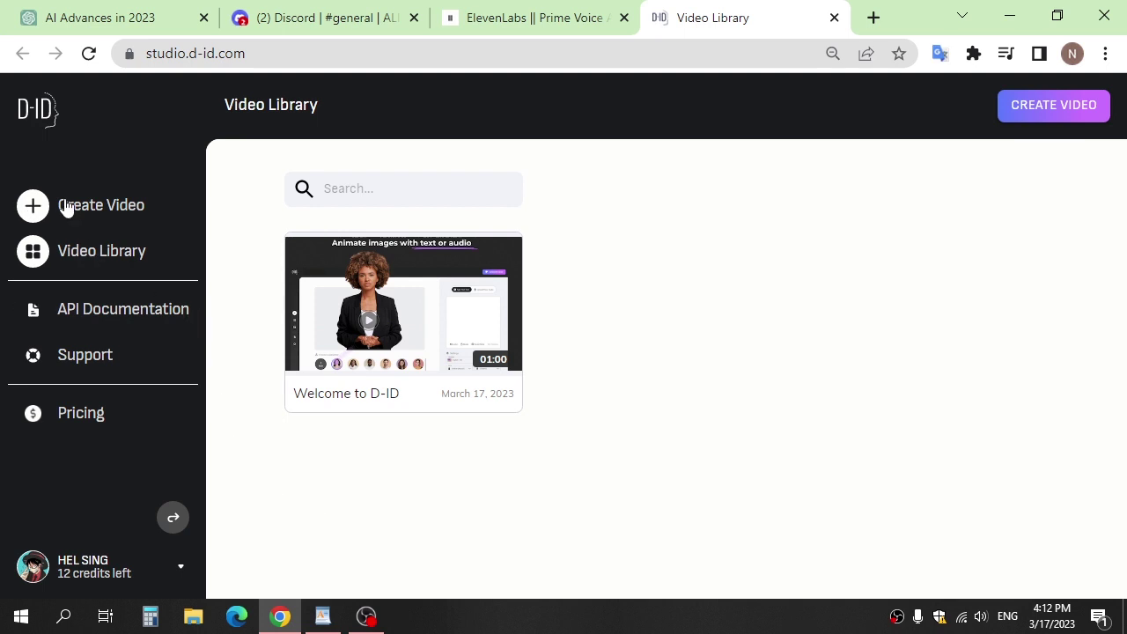
- Start a new video with the ALI-4615 Posh girl portrait uploaded as its presenter
click(92, 215)
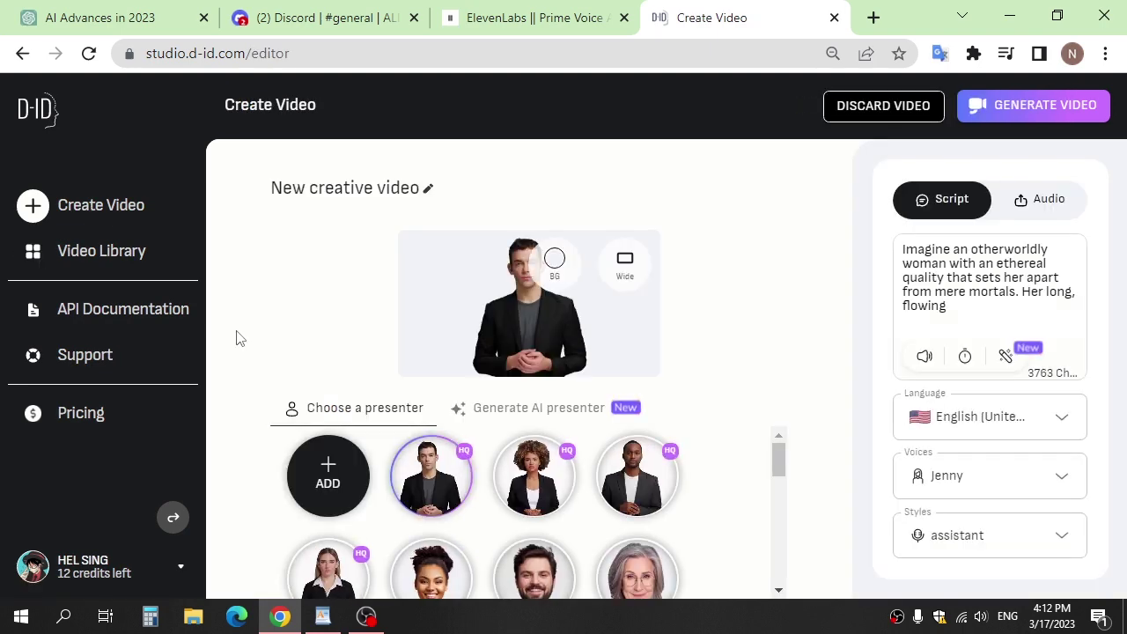
click(280, 10)
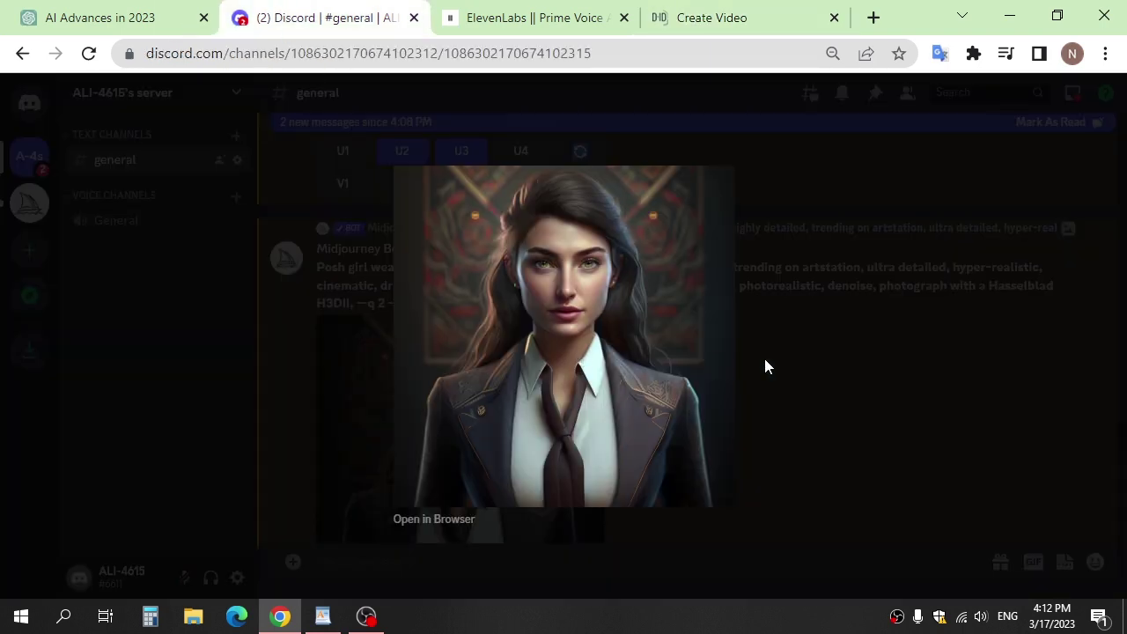
click(711, 18)
click(339, 483)
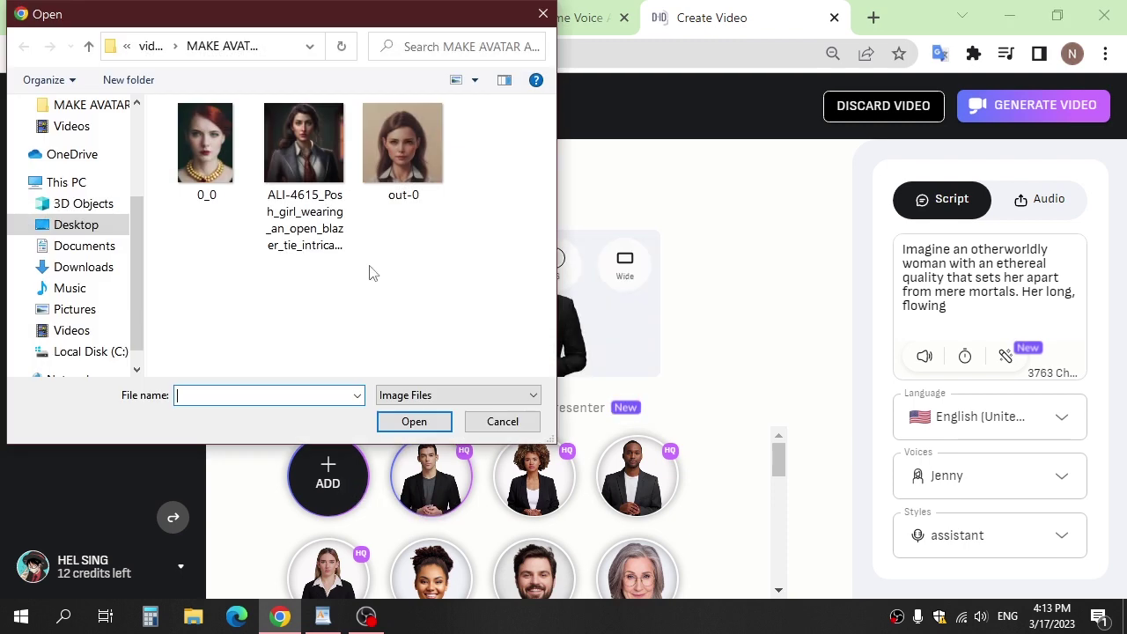
click(312, 189)
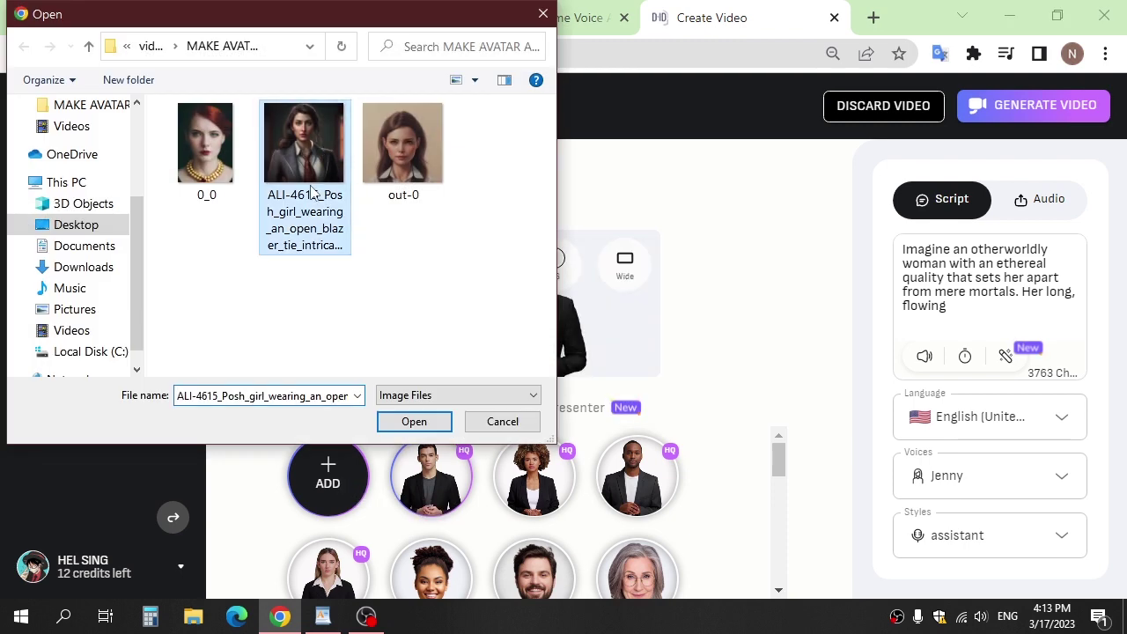
click(414, 422)
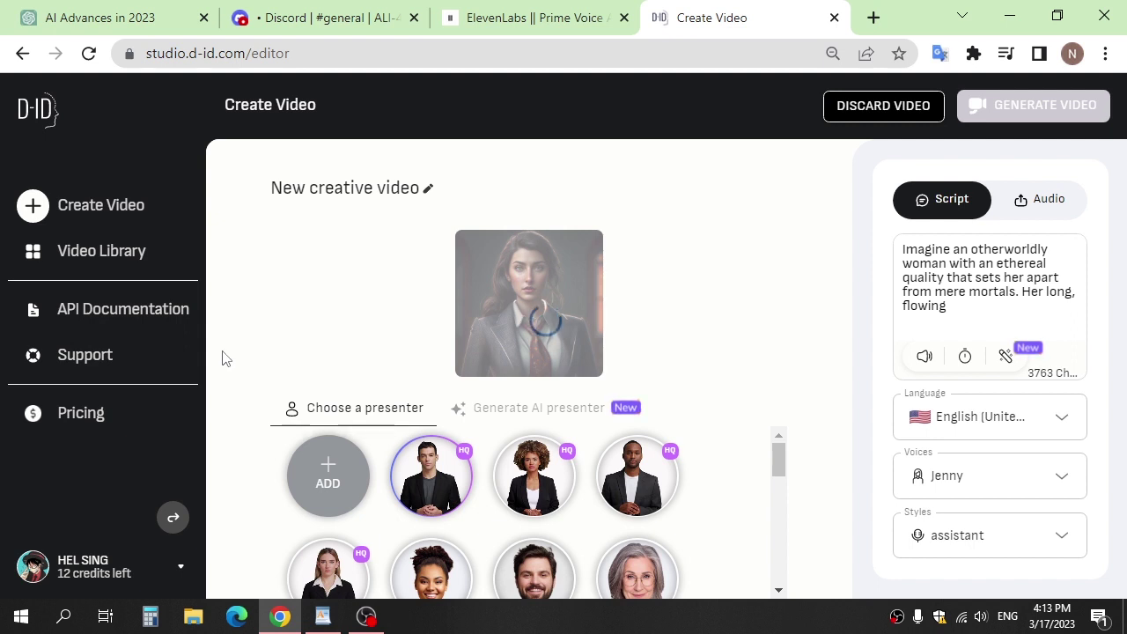
click(1039, 199)
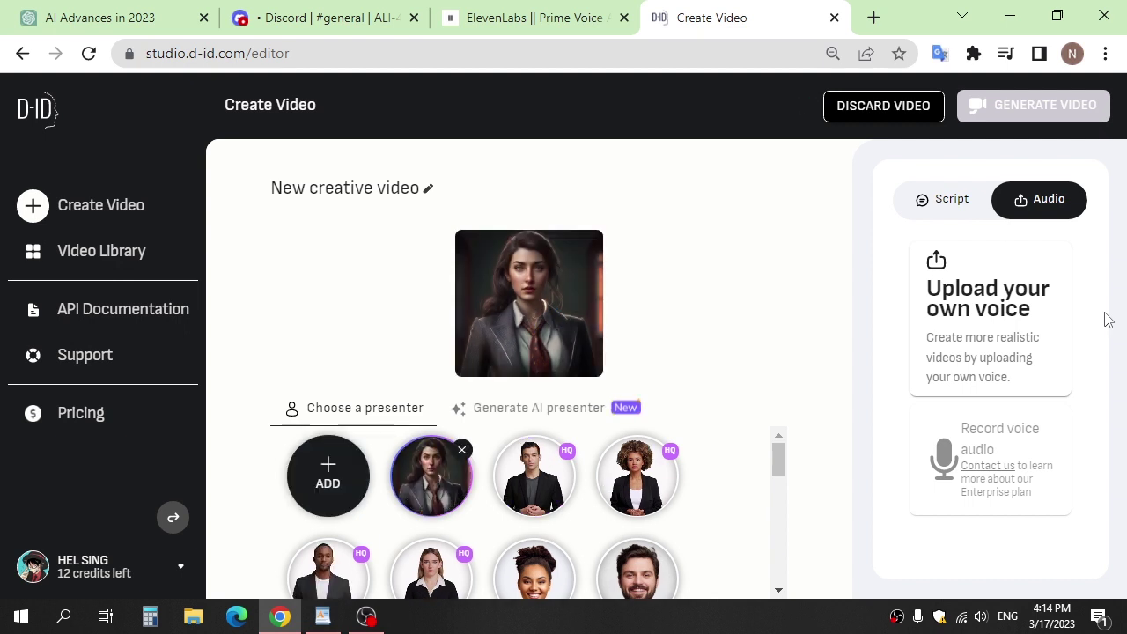
- Upload synthesized_audio (7) as the presenter's 00:24 voice track
click(997, 295)
click(222, 137)
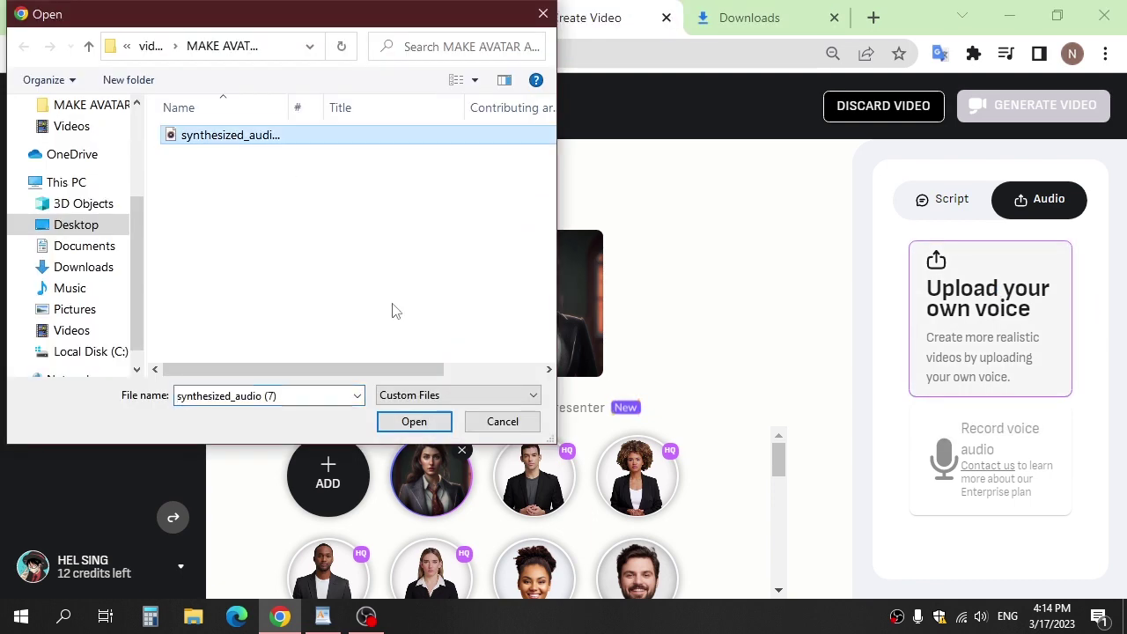
click(414, 421)
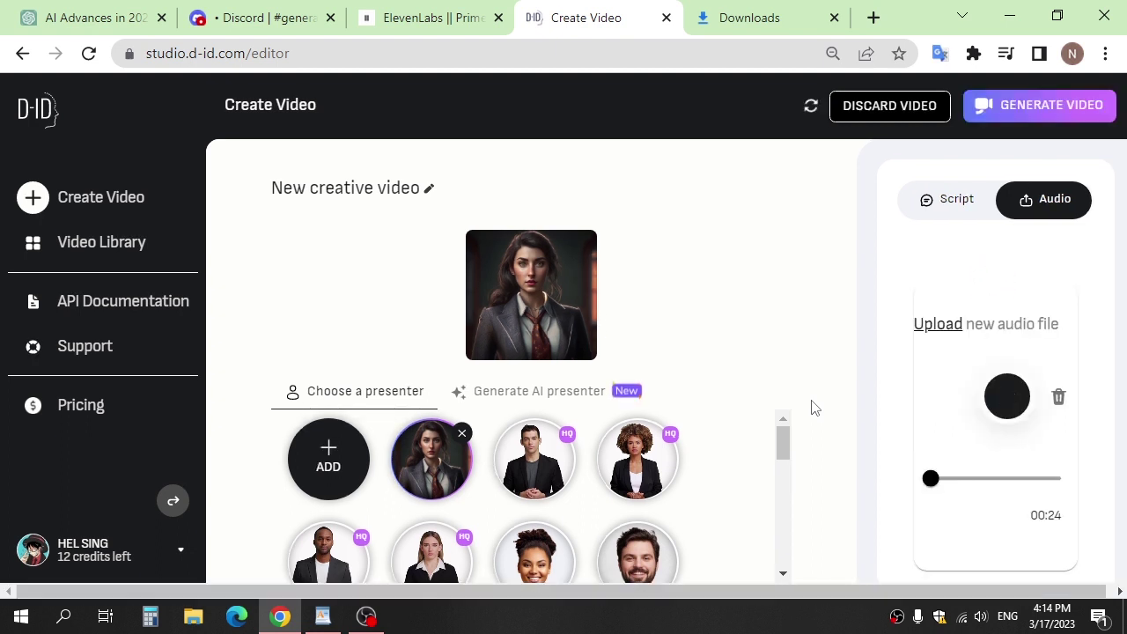
- Generate the 00:23 'New creative video' for 2 credits
click(1002, 107)
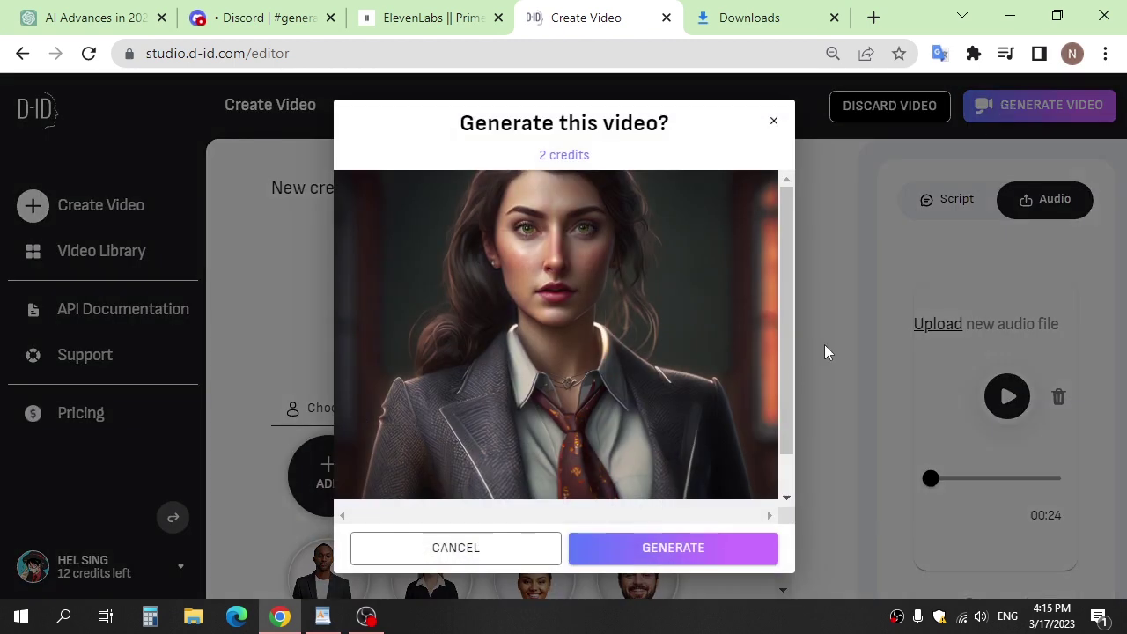
click(691, 560)
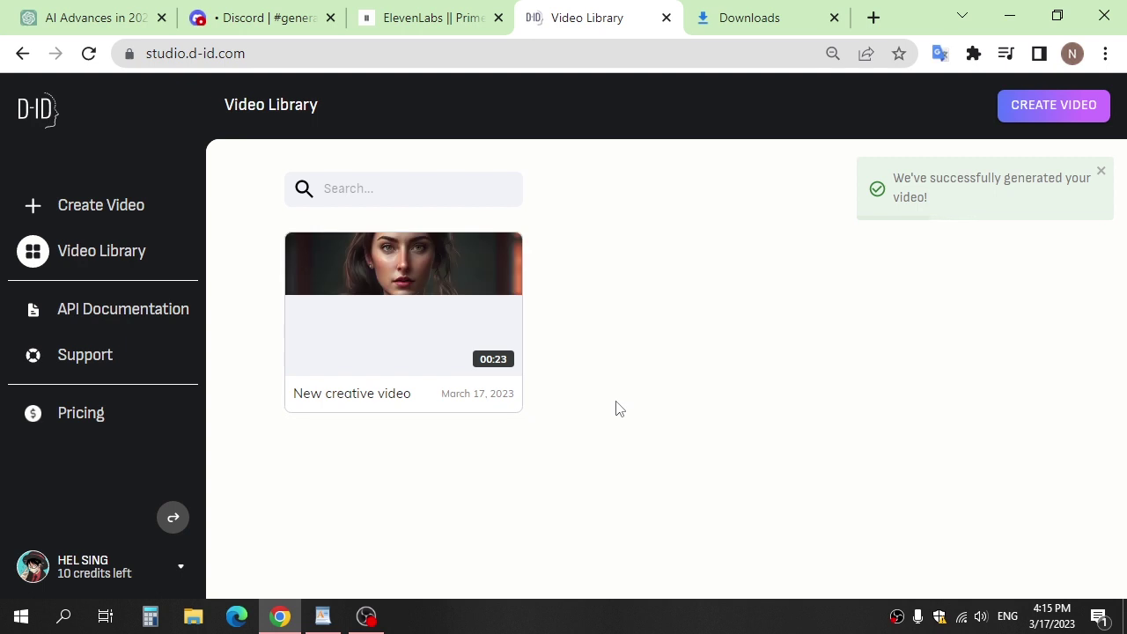
- Download the 00:23 'New creative video' from the Video Library
click(498, 255)
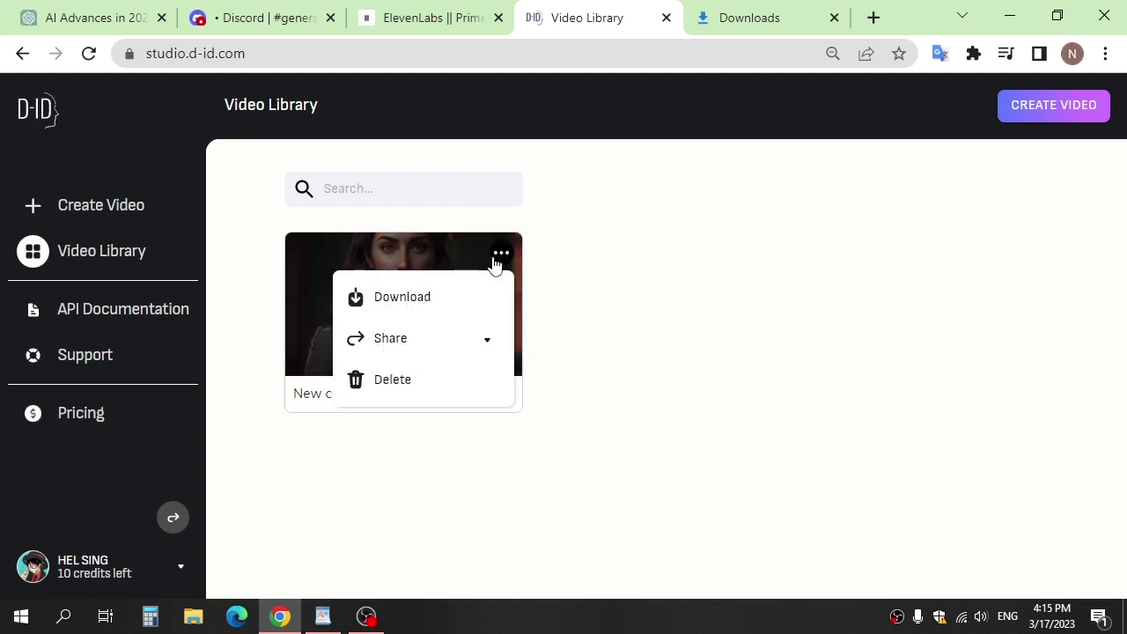
click(425, 303)
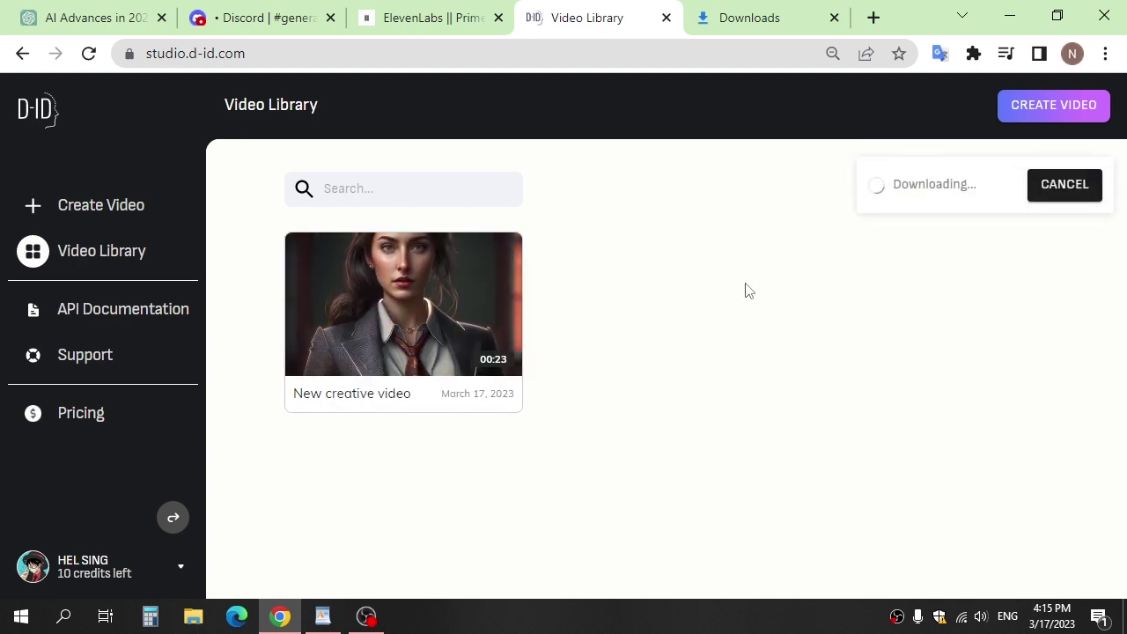